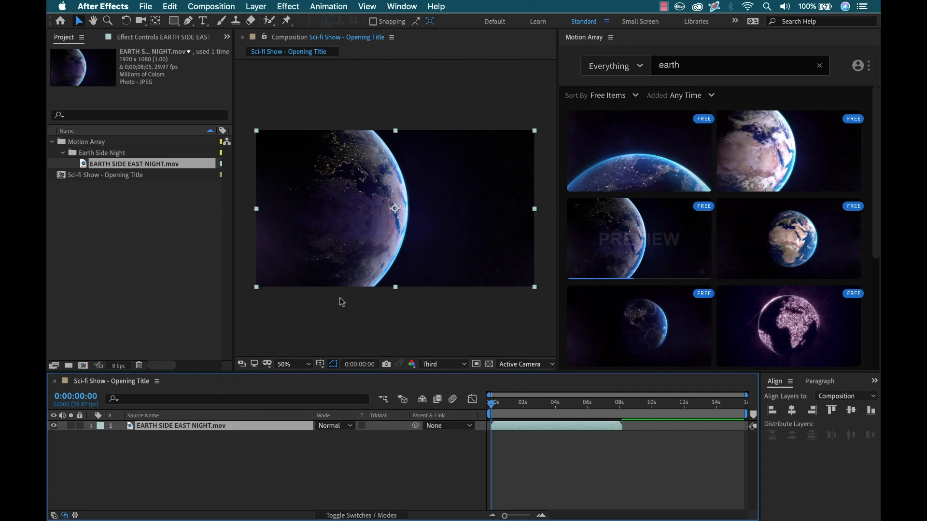
Search the Motion Array panel for 'glitch', browse the results, and start installing the extension
left_click(819, 66)
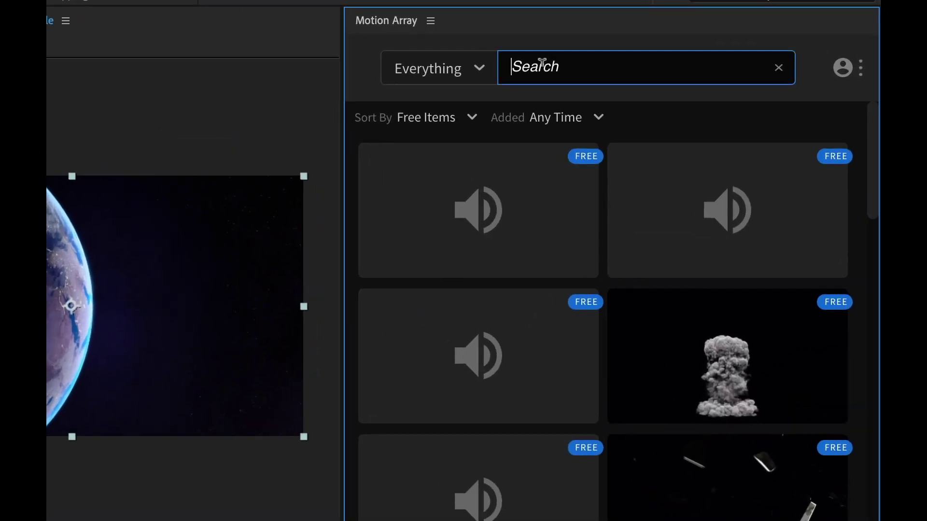
type("glitch")
left_click_drag(870, 218, 870, 297)
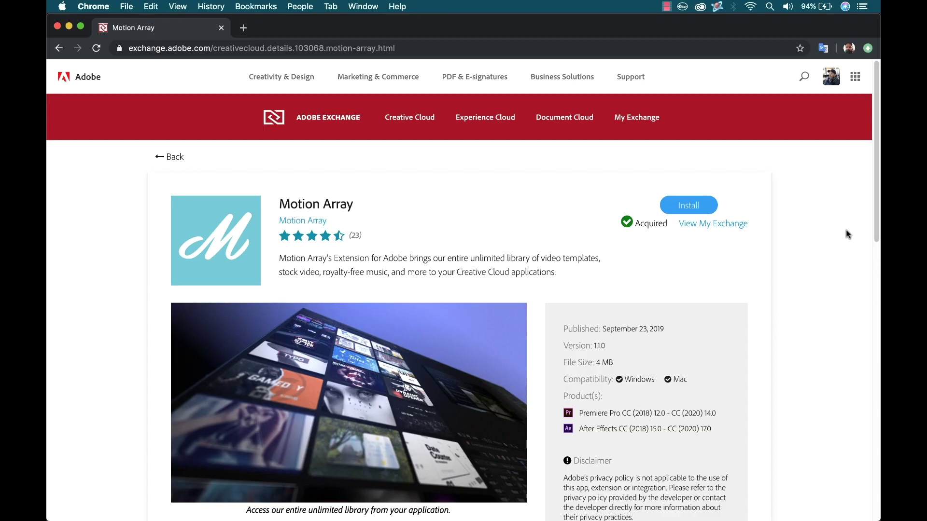
left_click(689, 206)
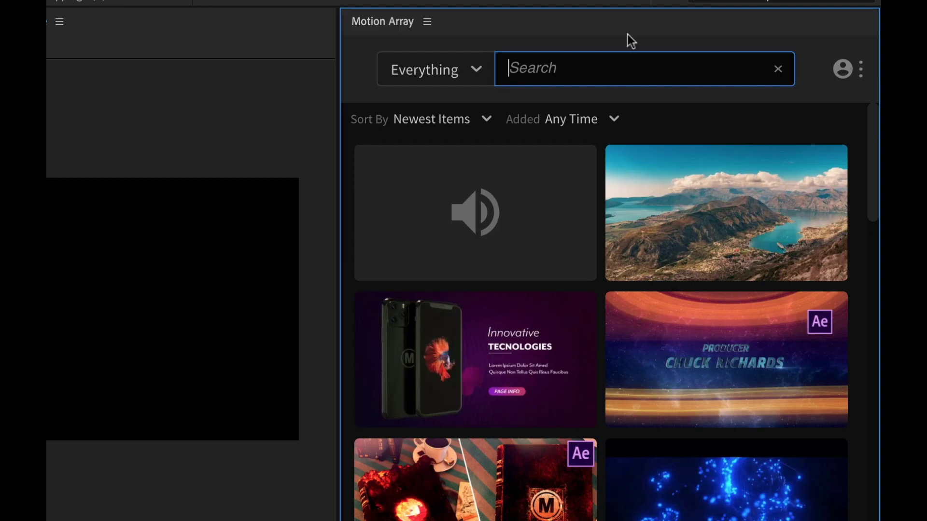
Search Motion Array for 'earth' and sort the results to Free Items only
type("earth")
key("Return")
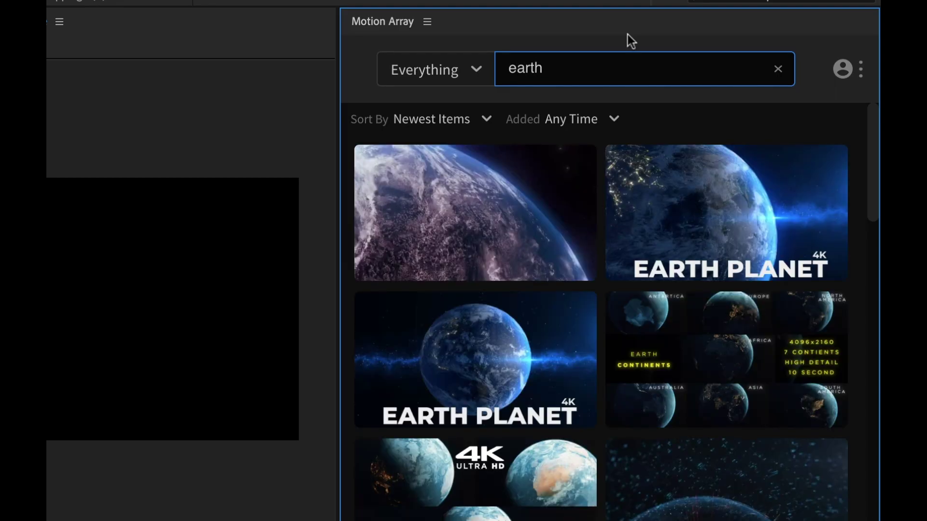
left_click(480, 120)
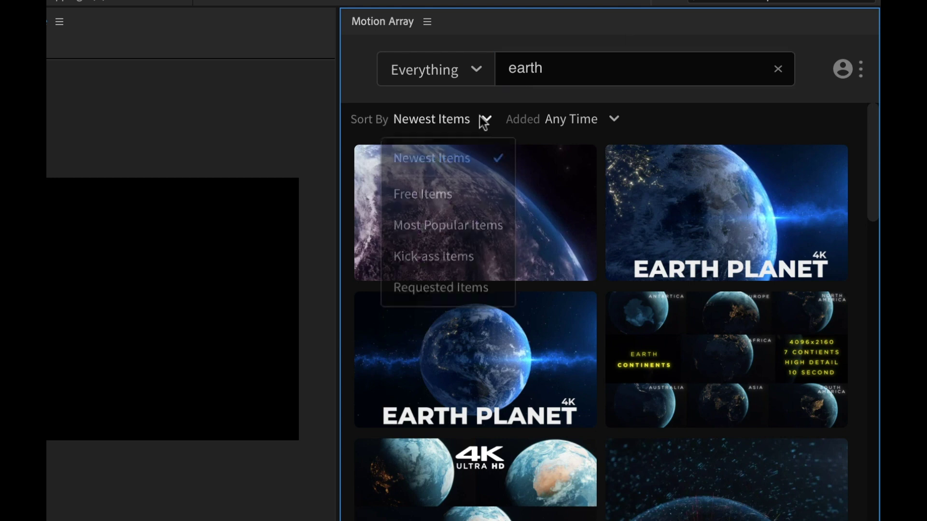
left_click(468, 196)
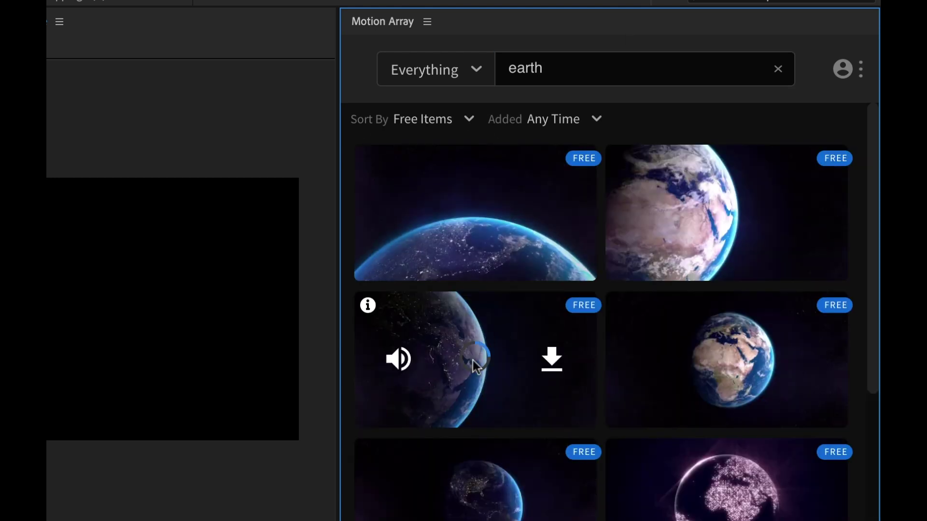
mouse_move(609, 404)
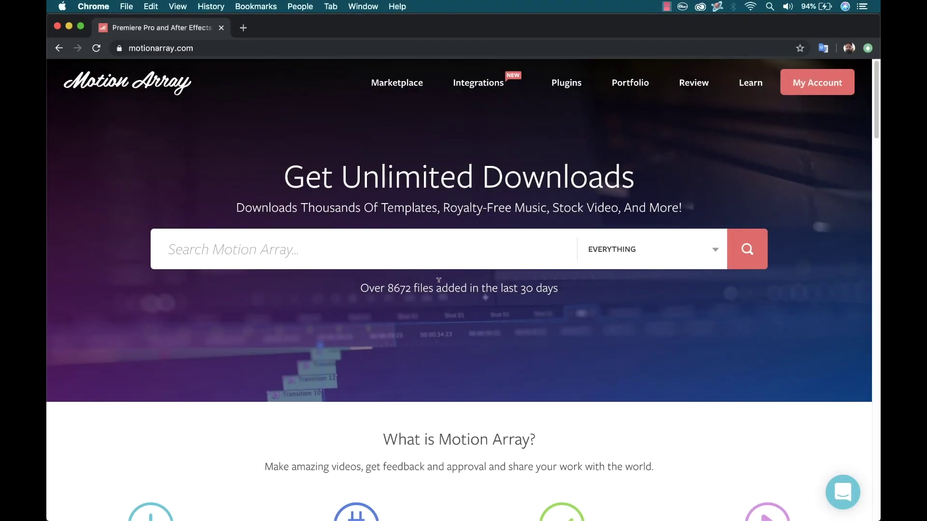
Go from Integrations to the Motion Array extension's Adobe Exchange page and install it
left_click(477, 86)
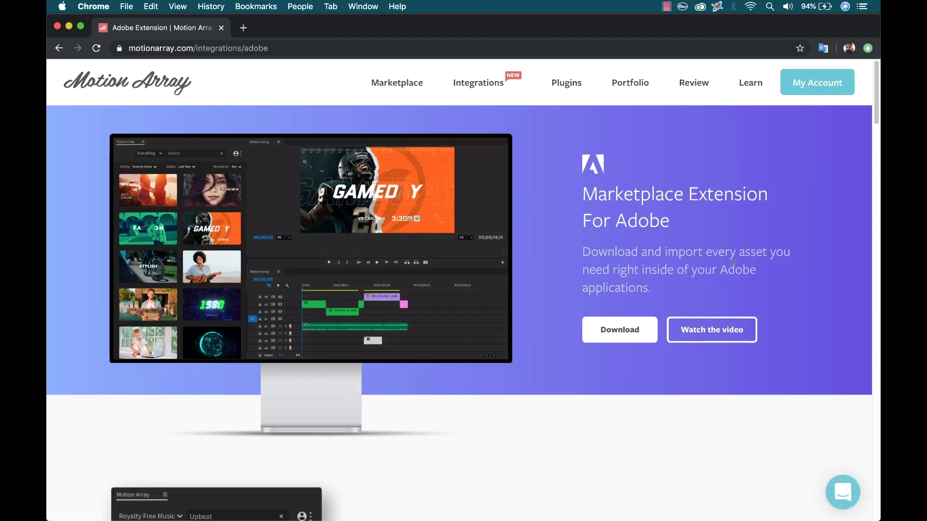
left_click(634, 330)
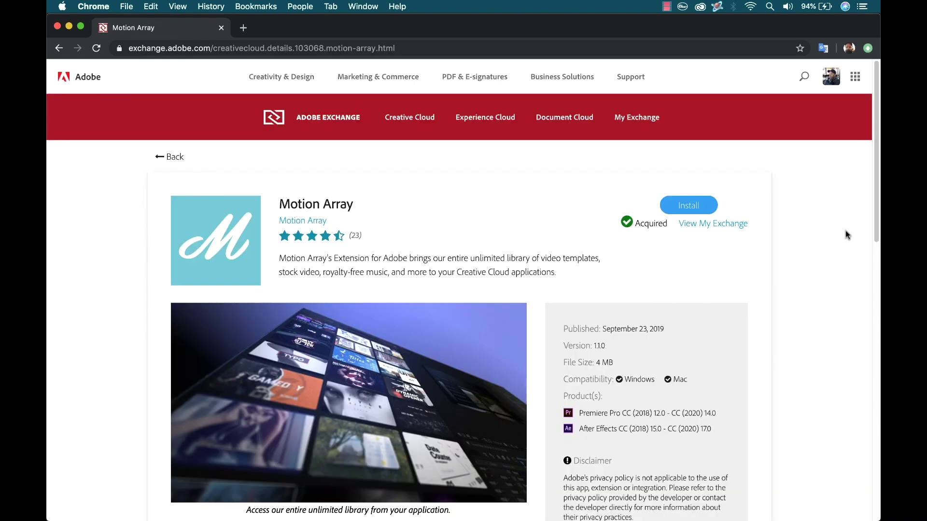
left_click(688, 205)
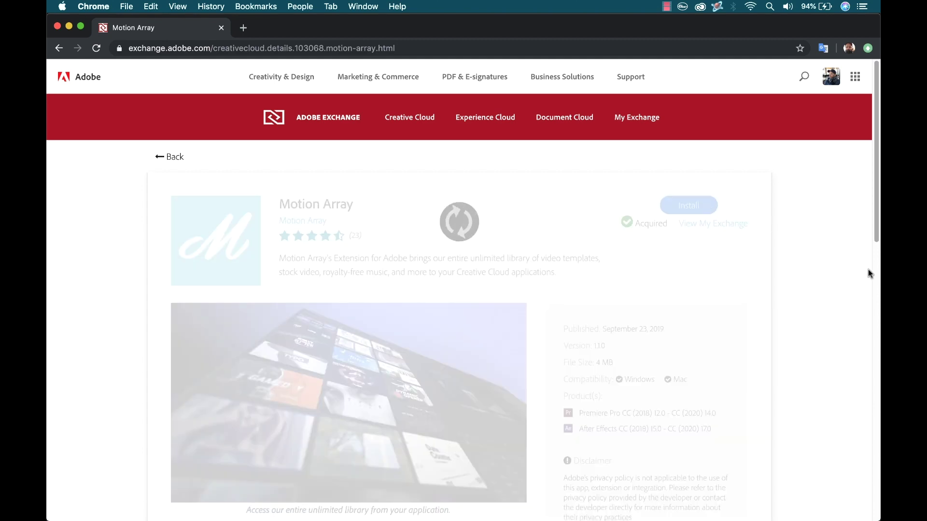
Browse Creative Cloud extensions filtered to Premiere Pro, then to After Effects
left_click(425, 127)
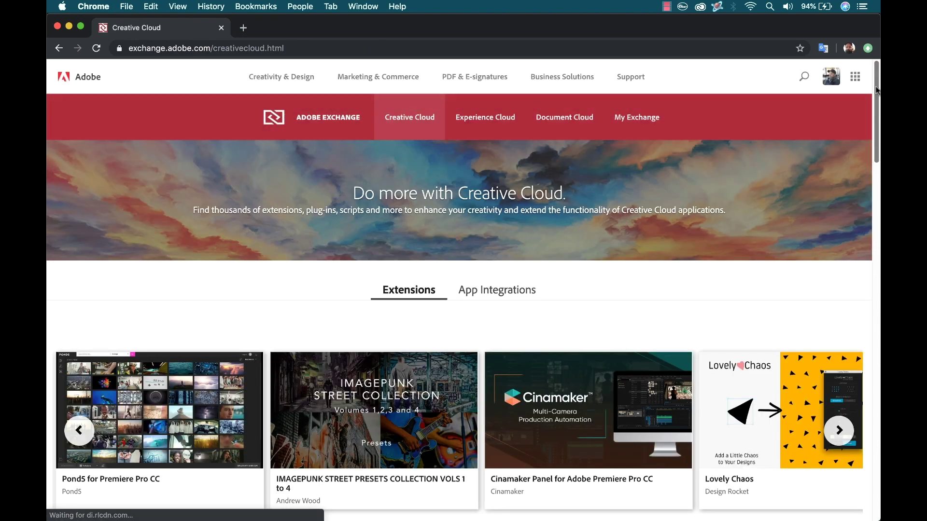
scroll(878, 137, "down", 10)
scroll(461, 290, "down", 2)
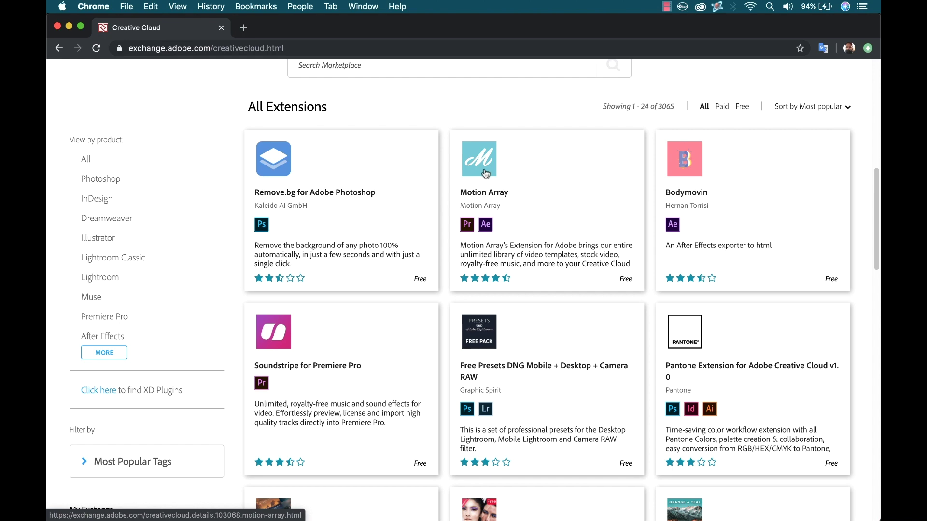
left_click(125, 318)
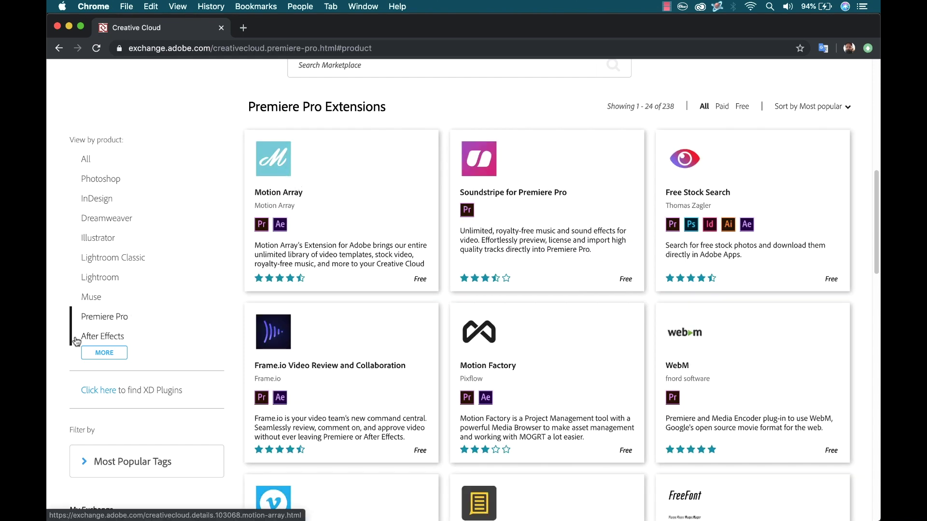
left_click(106, 338)
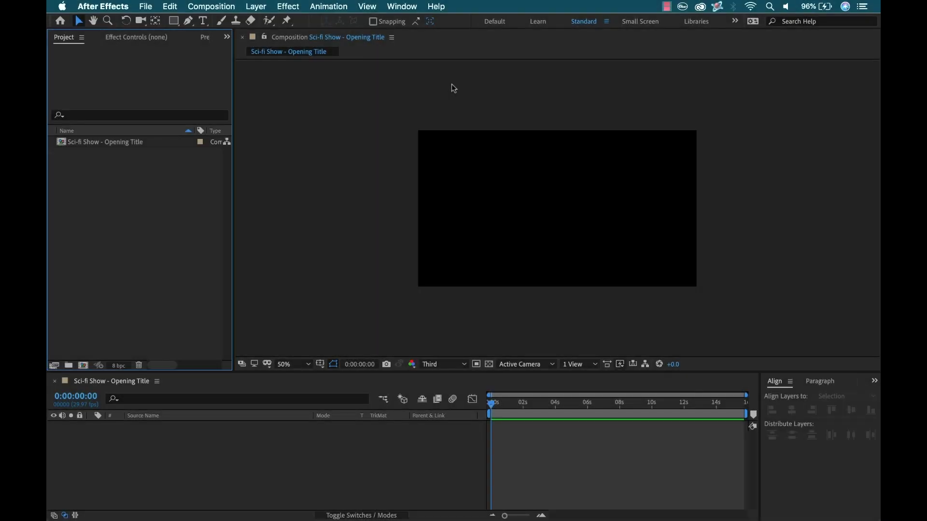
Open the Motion Array panel via Window > Extensions and try downloading the mountain landscape clip
left_click(403, 7)
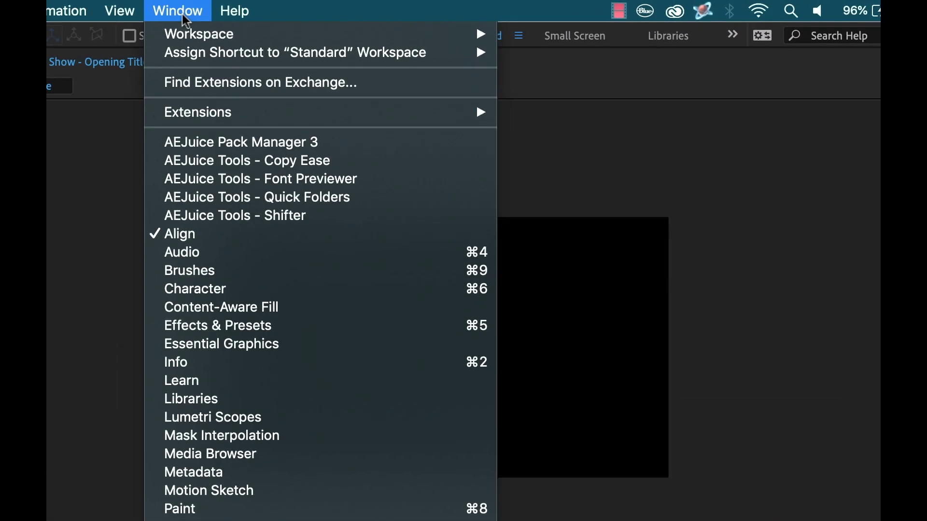
mouse_move(263, 111)
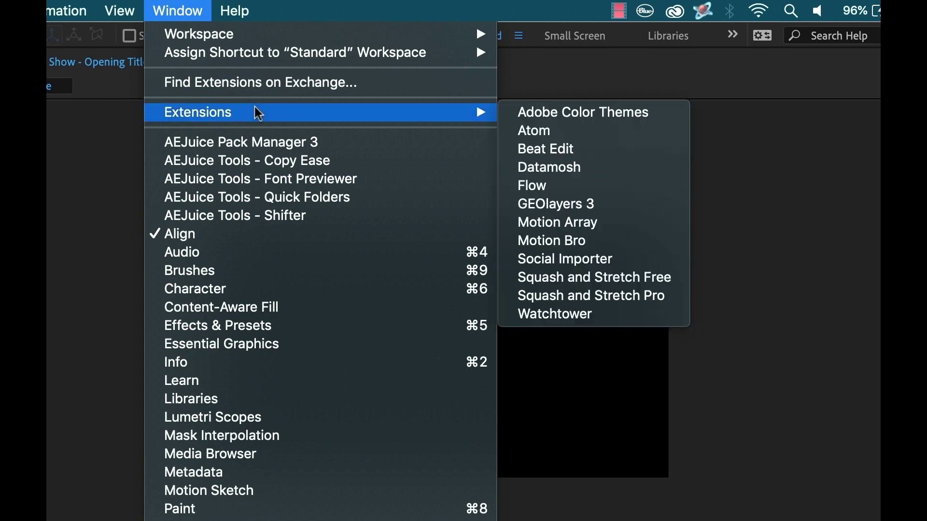
left_click(582, 223)
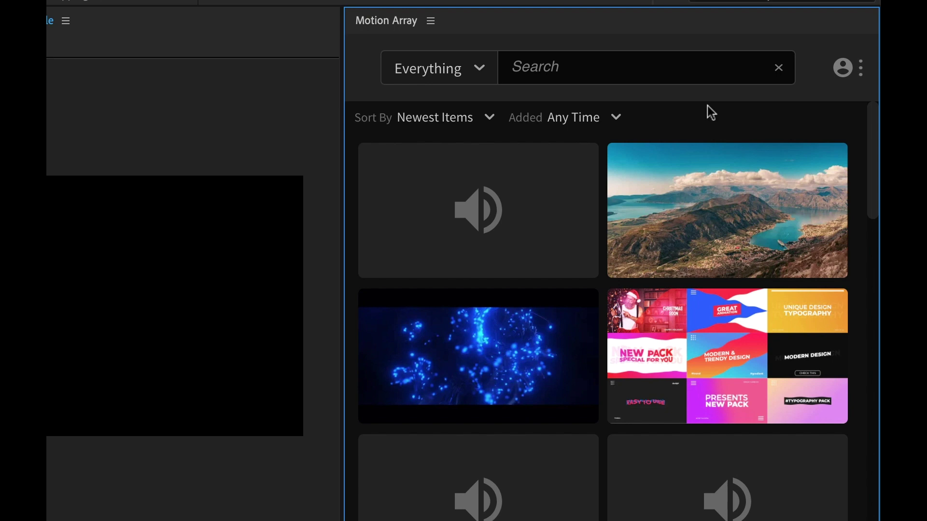
mouse_move(728, 203)
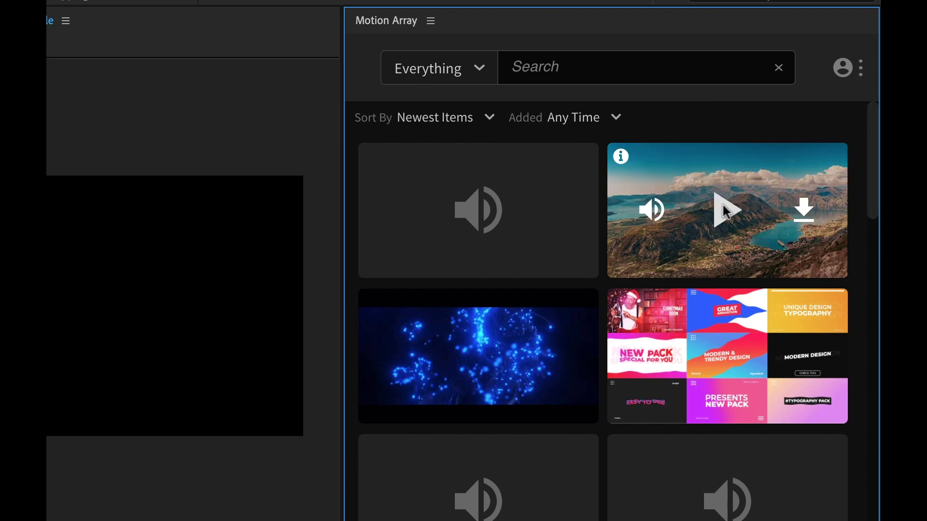
left_click(803, 210)
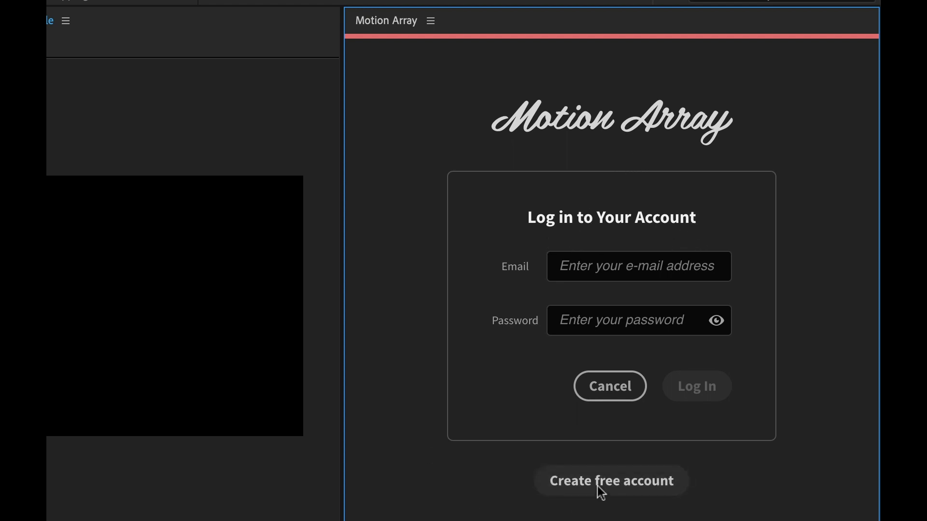
Start creating a free Motion Array account from the panel's login form
left_click(630, 482)
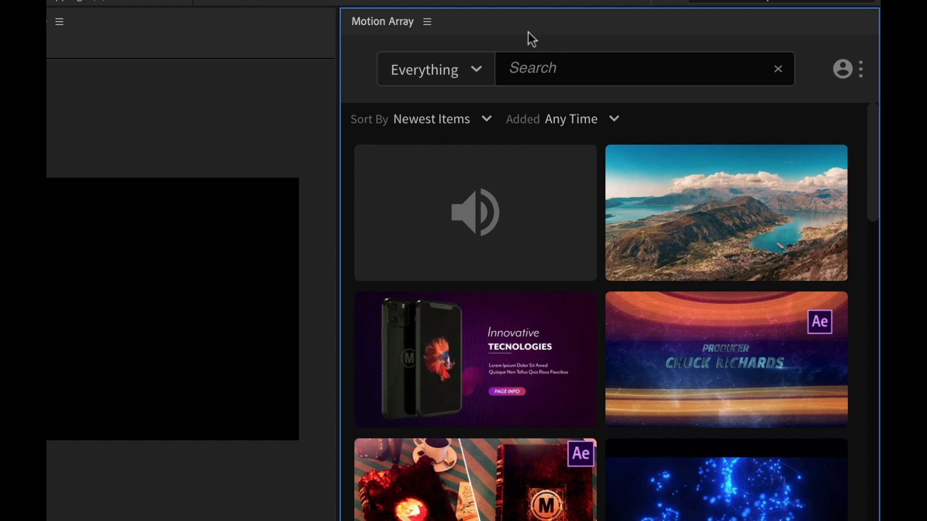
Check the asset category list in the Motion Array panel, keeping it on Everything
left_click(556, 60)
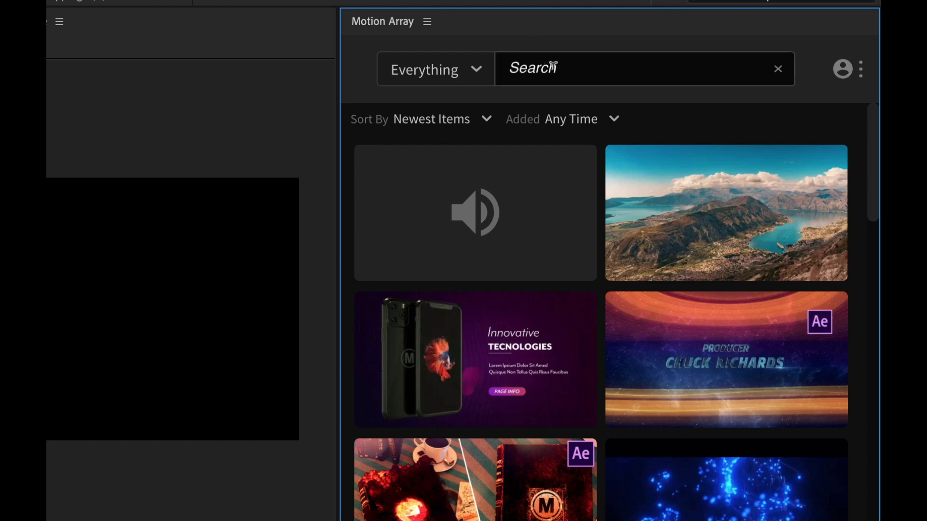
left_click(478, 73)
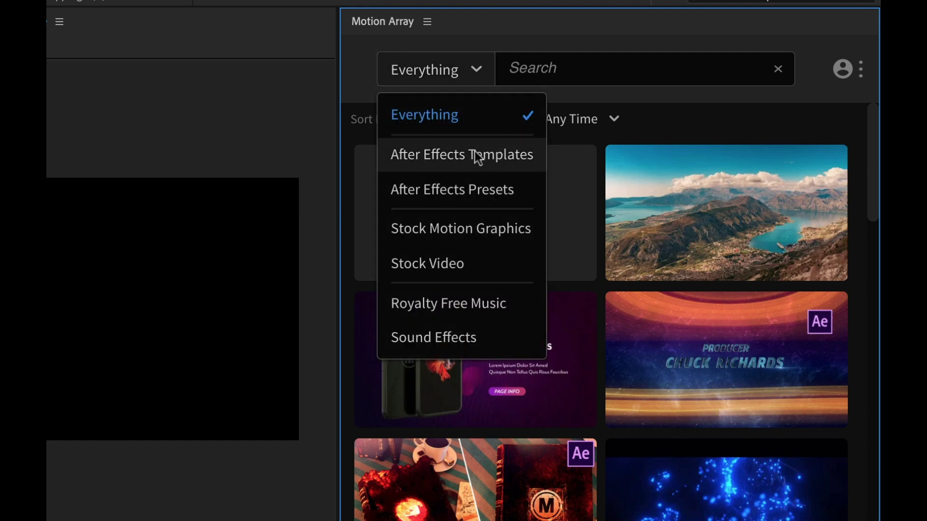
left_click(617, 38)
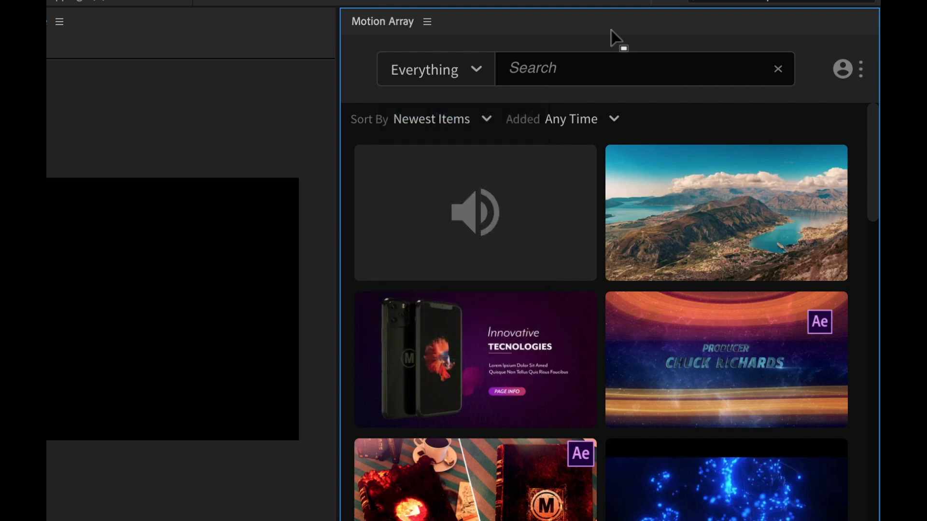
Search for 'earth' and scroll through the planet clip results
left_click(554, 62)
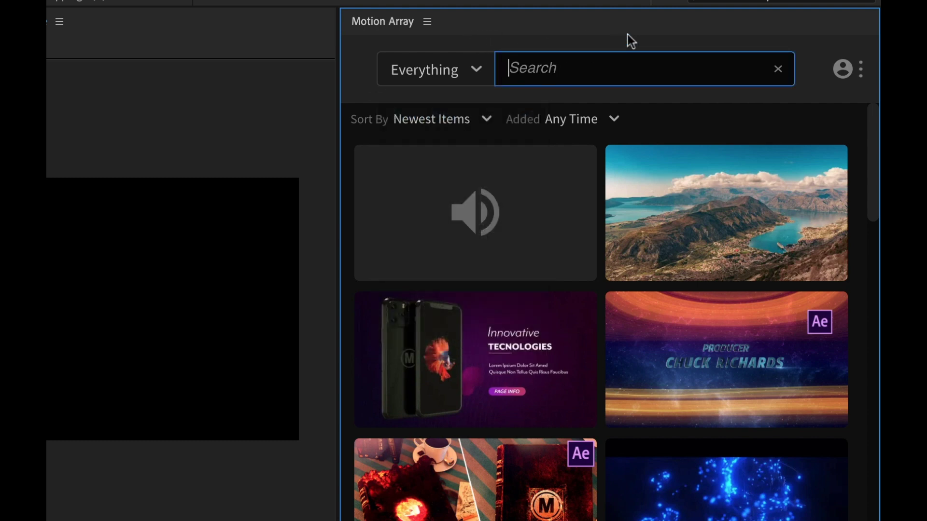
type("earth")
key("Return")
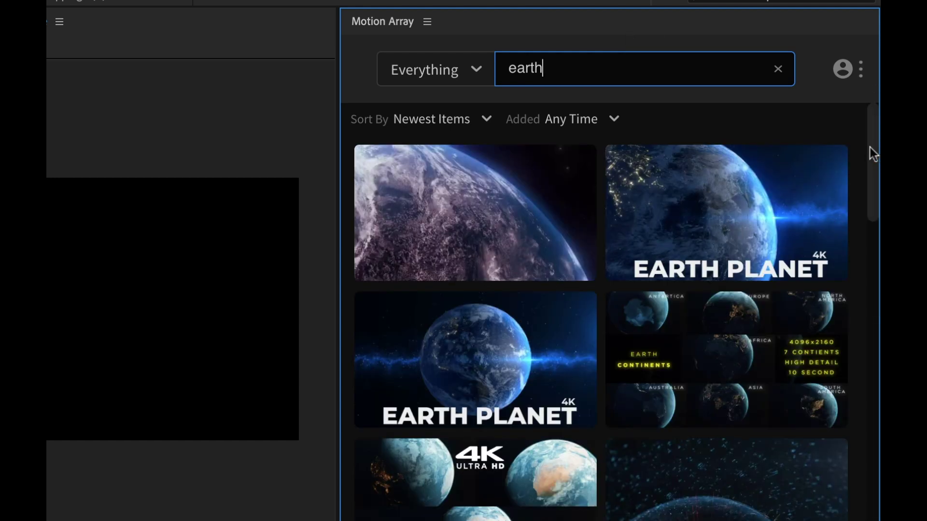
left_click_drag(870, 143, 874, 321)
scroll(819, 347, "down", 4)
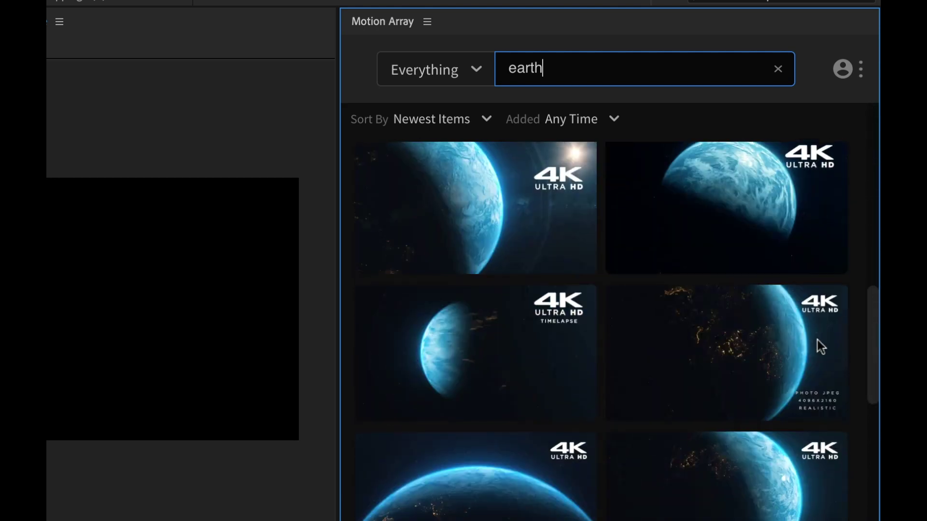
scroll(820, 347, "down", 2)
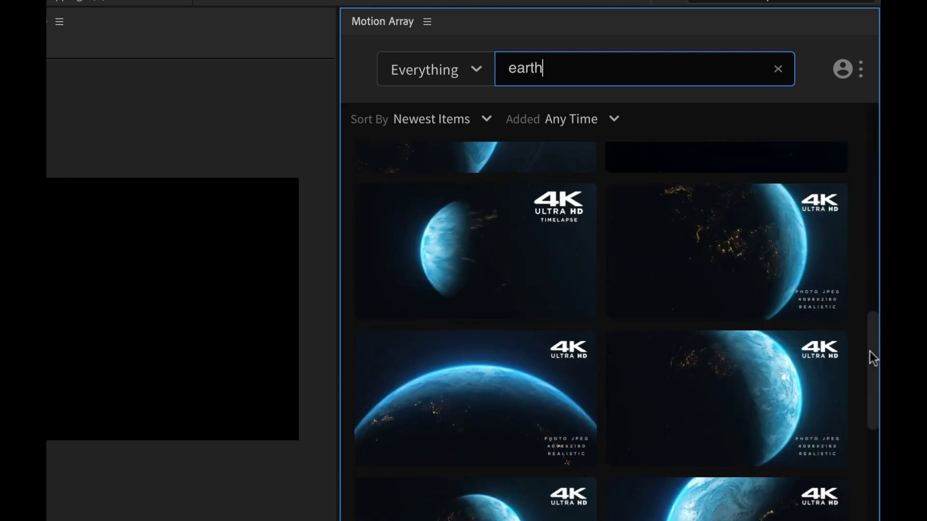
left_click_drag(873, 350, 823, 158)
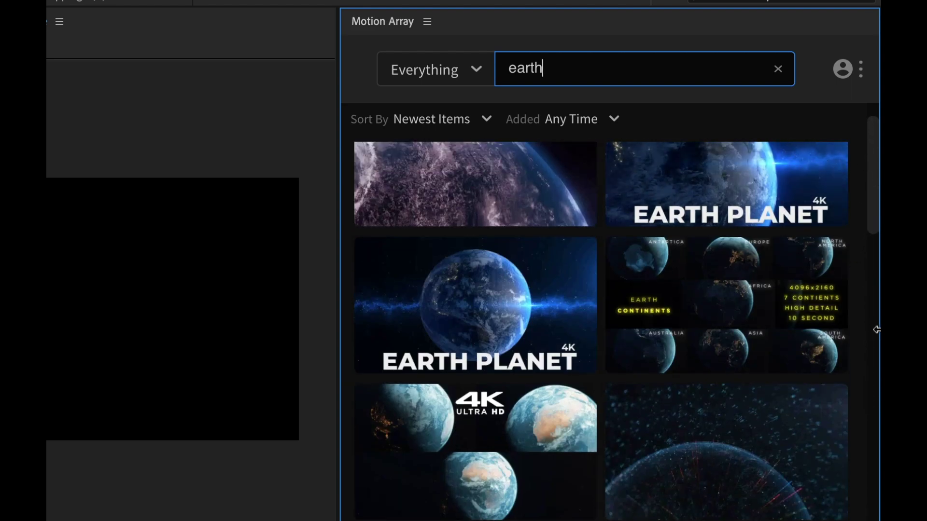
mouse_move(837, 304)
scroll(790, 267, "up", 1)
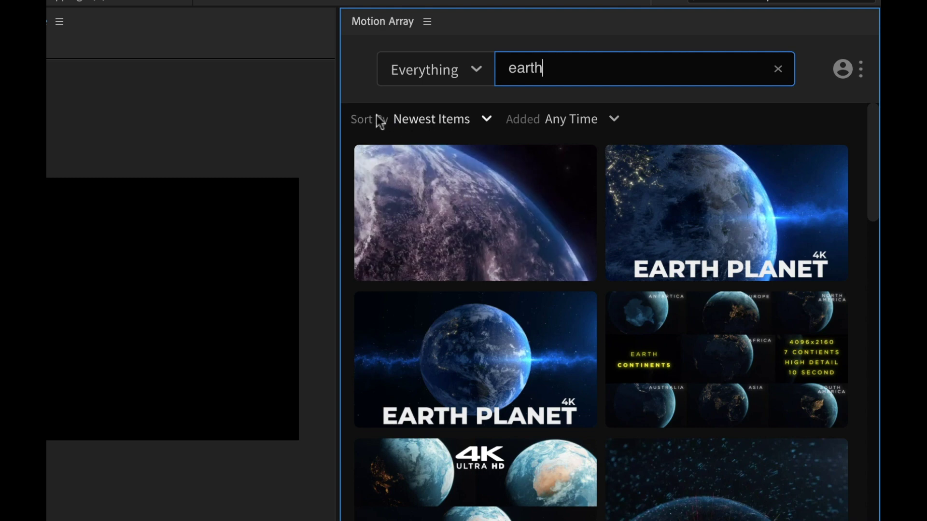
Filter to free items, download Earth Side Night, and check its progress in My Downloads
left_click(484, 120)
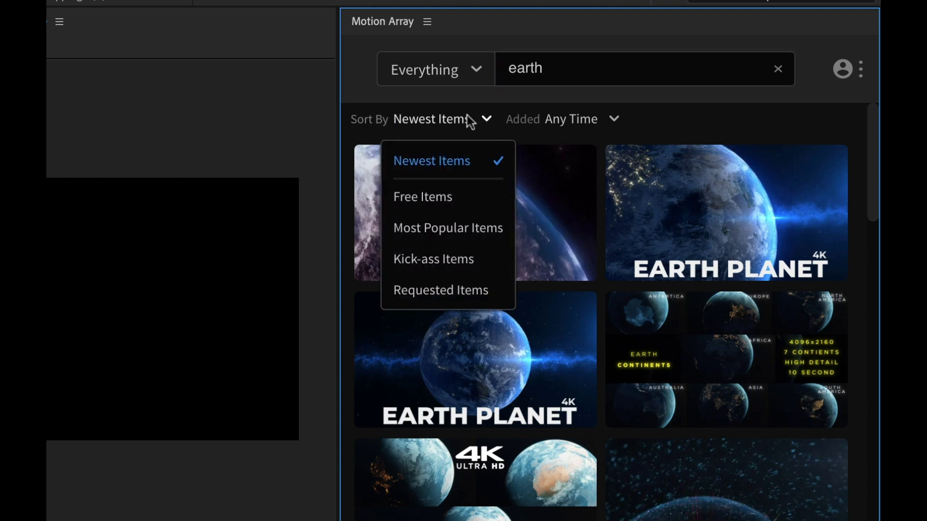
left_click(467, 199)
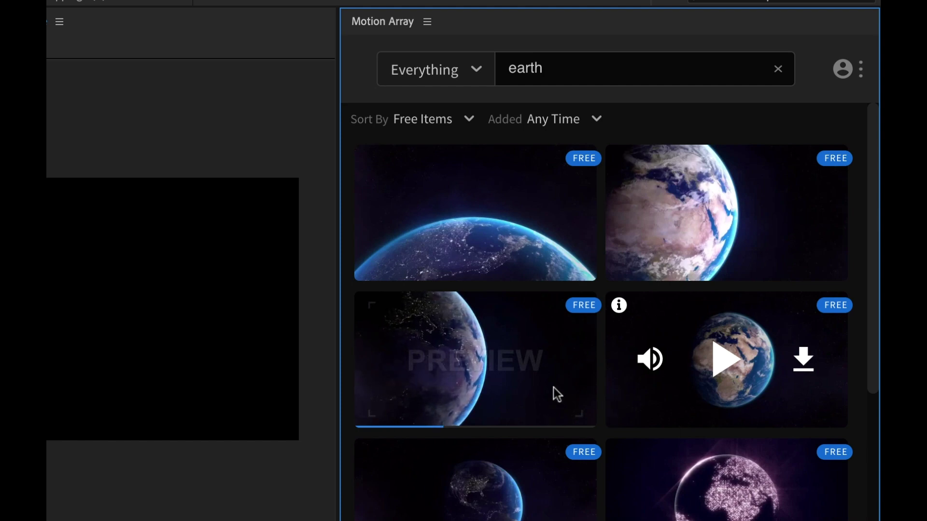
mouse_move(368, 307)
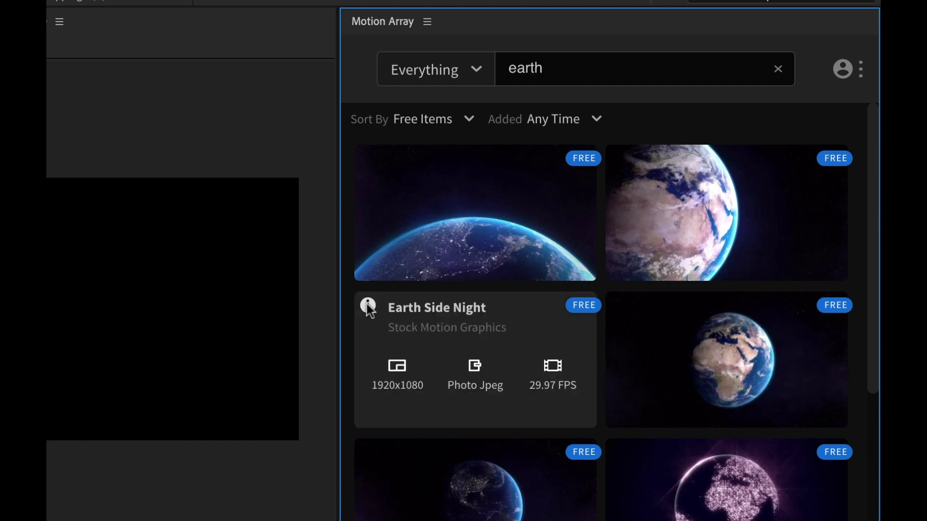
left_click(553, 355)
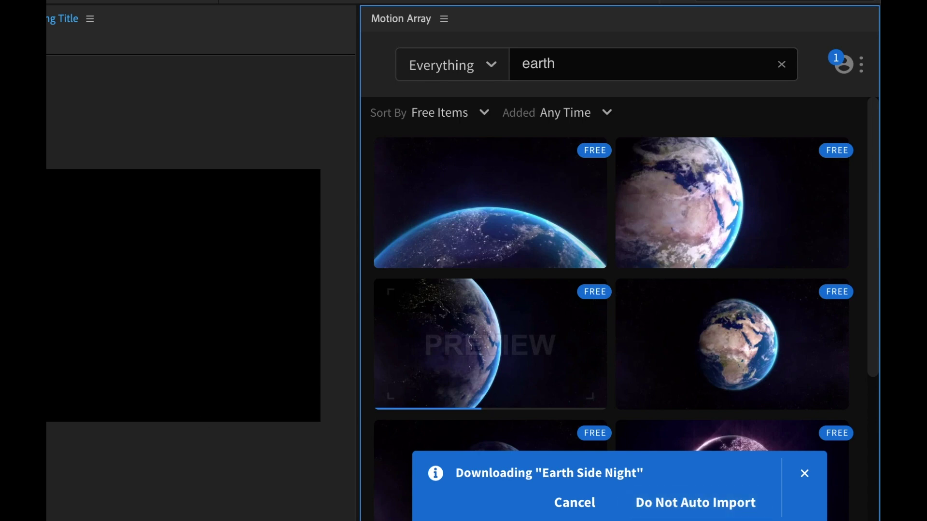
left_click(861, 65)
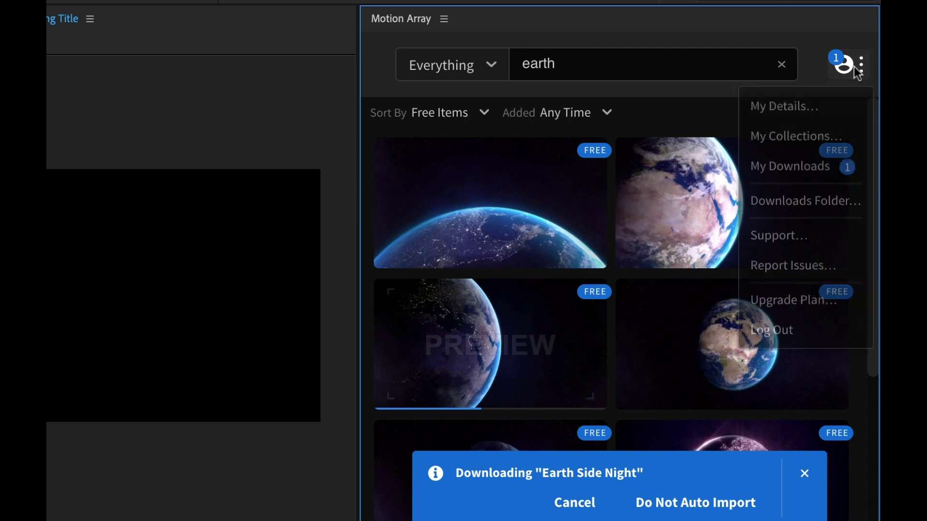
left_click(814, 173)
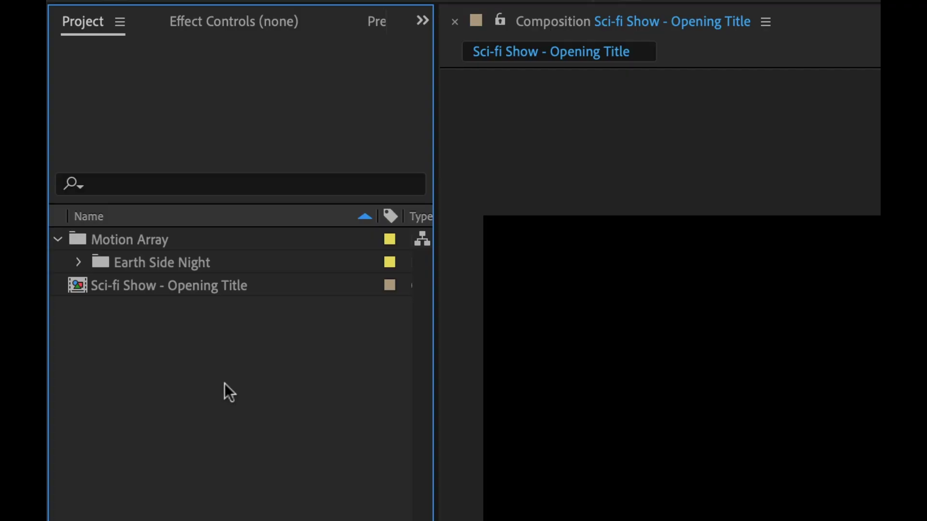
Reveal EARTH SIDE EAST NIGHT.mov from the Earth Side Night folder in Finder
left_click(76, 262)
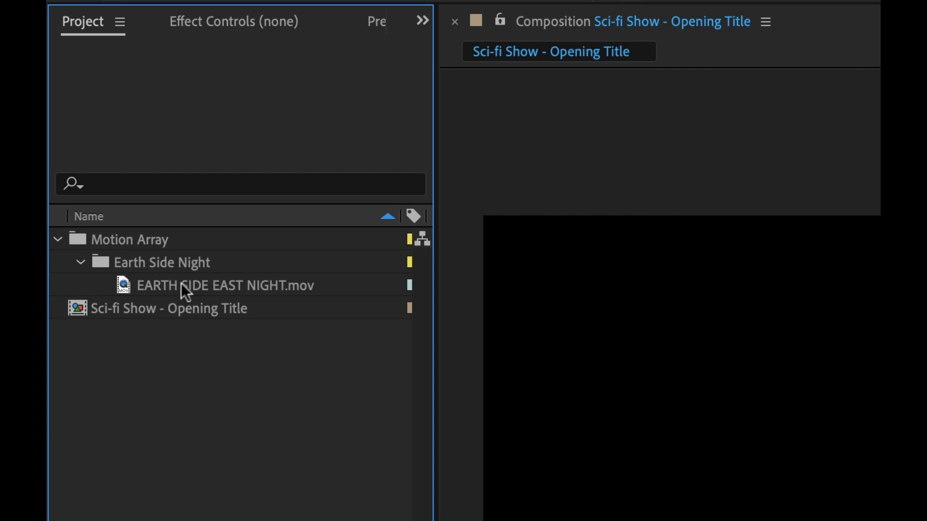
right_click(181, 283)
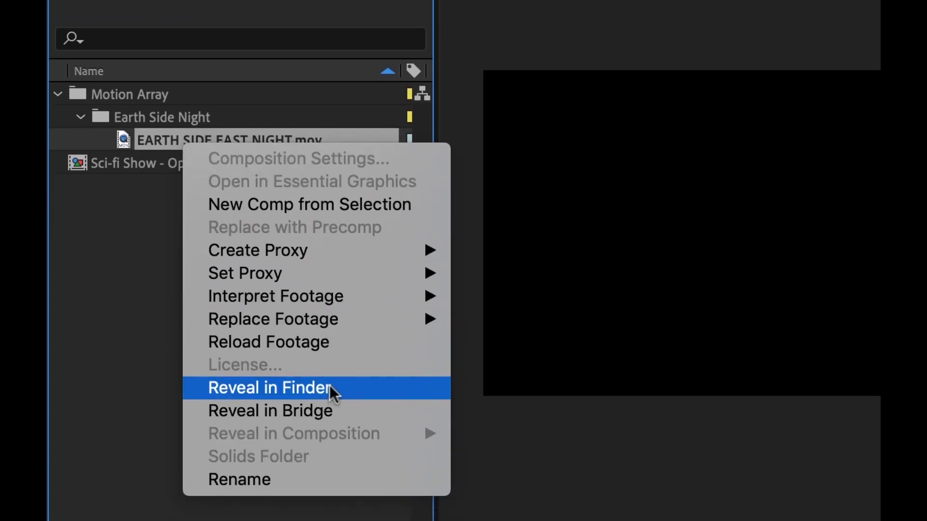
left_click(330, 385)
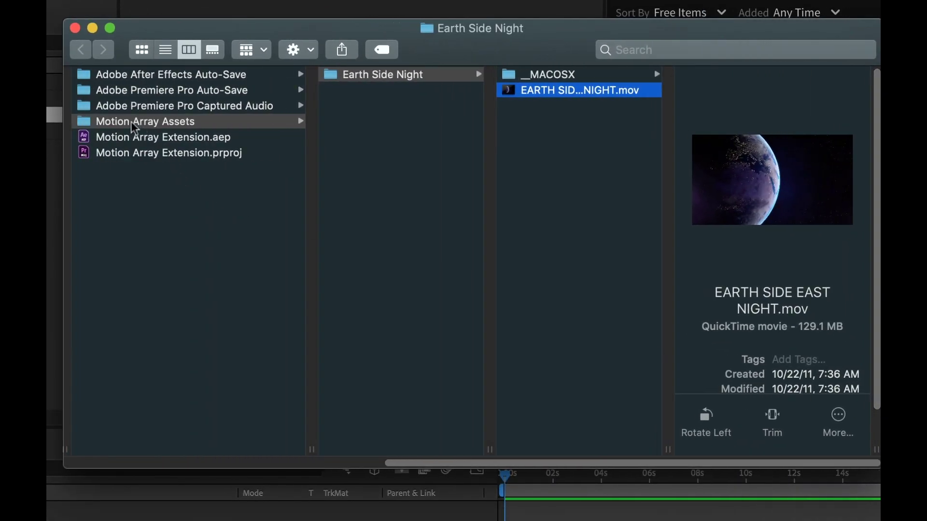
Drag EARTH SIDE EAST NIGHT.mov into the Sci-fi Show - Opening Title timeline as its first layer
left_click_drag(134, 164, 156, 441)
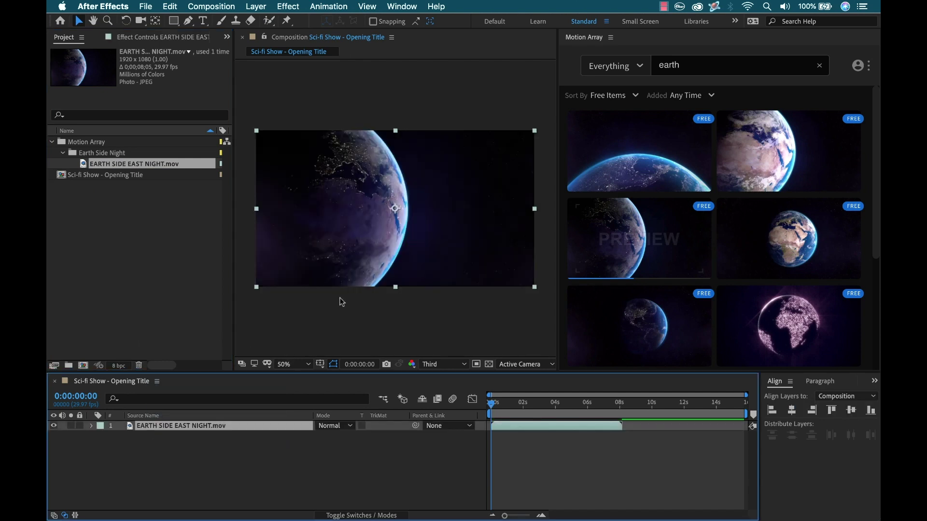
Replace the earth query with a 'gl' search in Motion Array and scroll the results
left_click(819, 68)
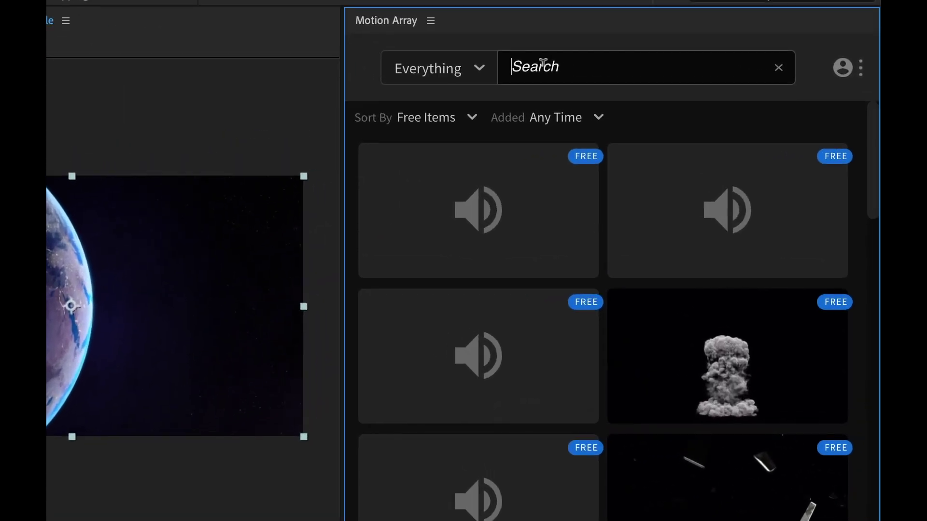
left_click(542, 63)
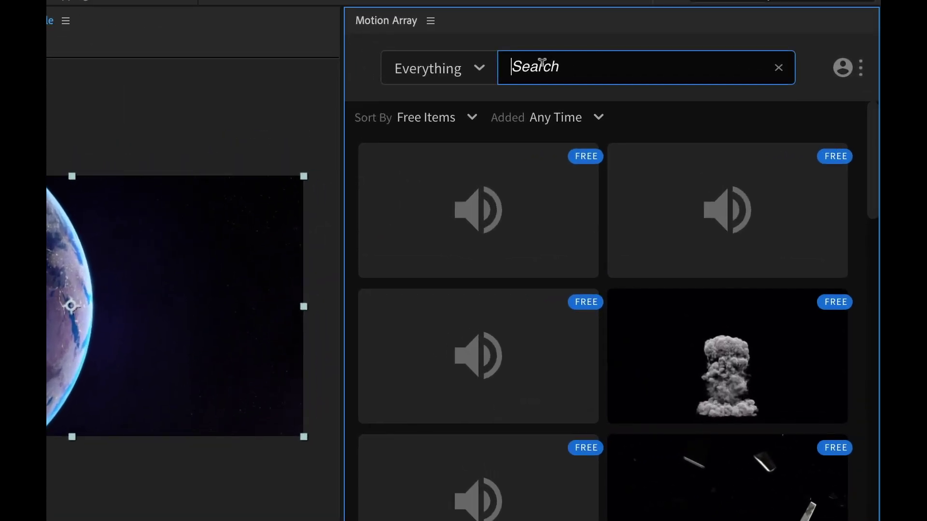
type("glitch")
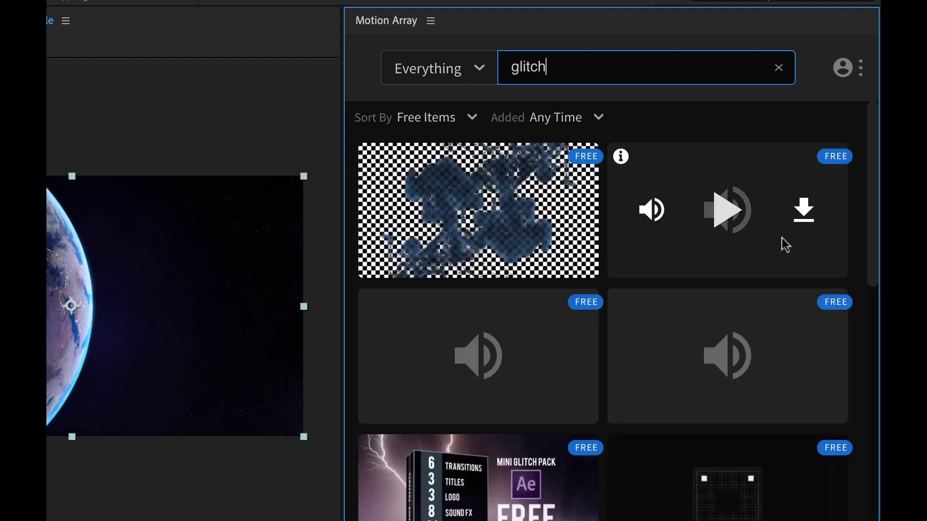
left_click_drag(870, 212, 871, 297)
mouse_move(515, 276)
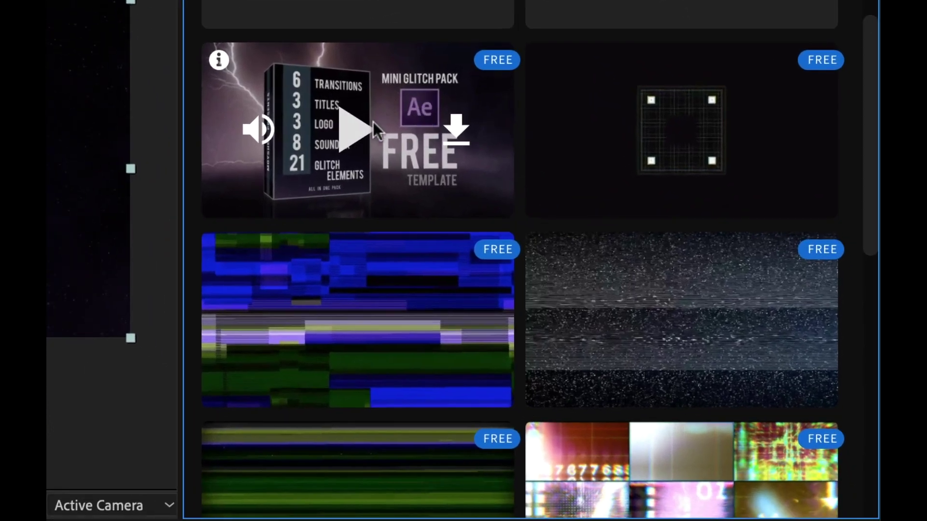
Preview the Mini Glitch Pack Free template and download it
left_click(354, 129)
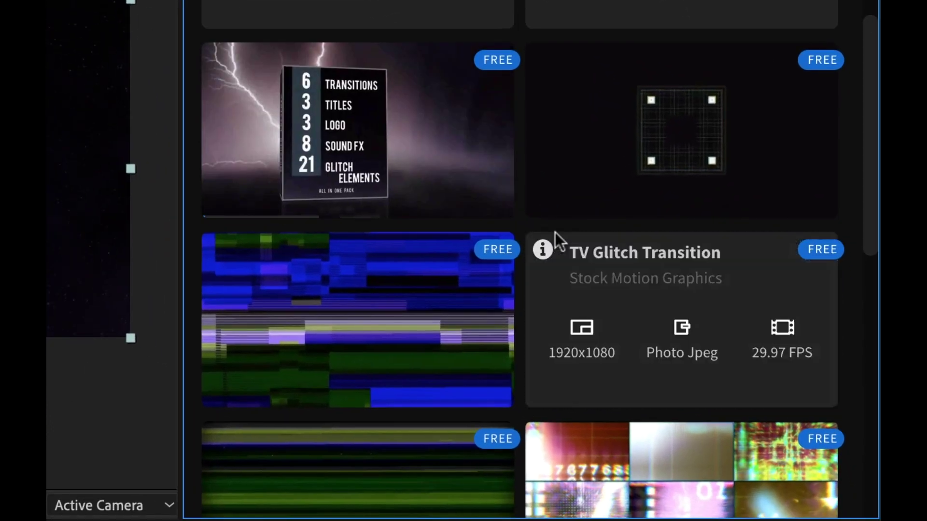
mouse_move(556, 234)
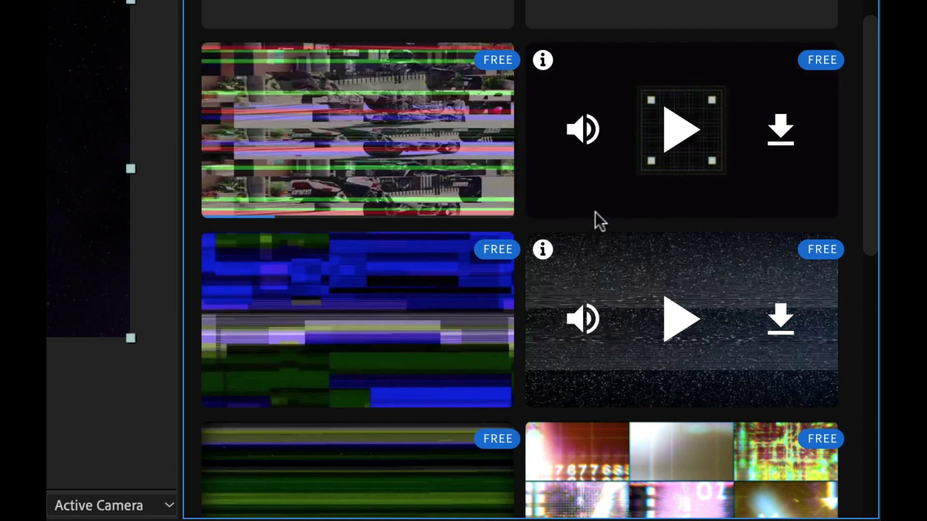
mouse_move(219, 62)
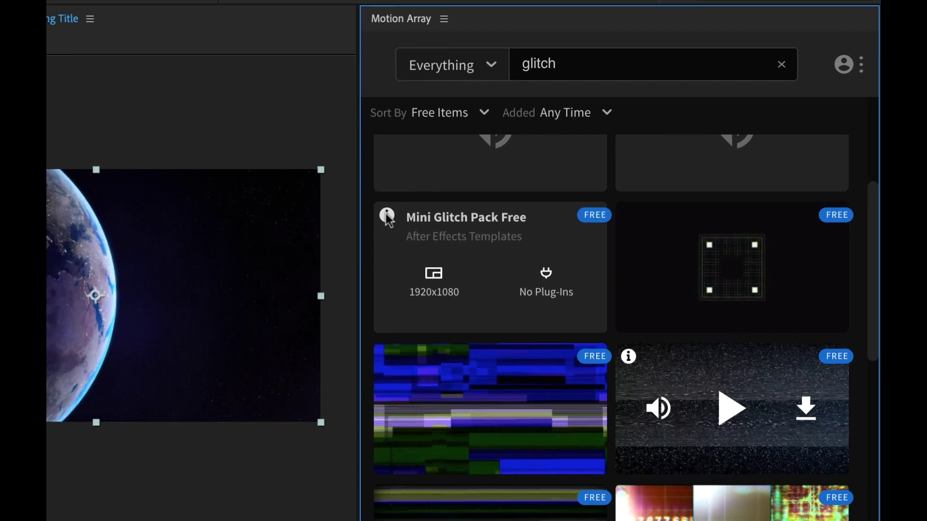
mouse_move(564, 302)
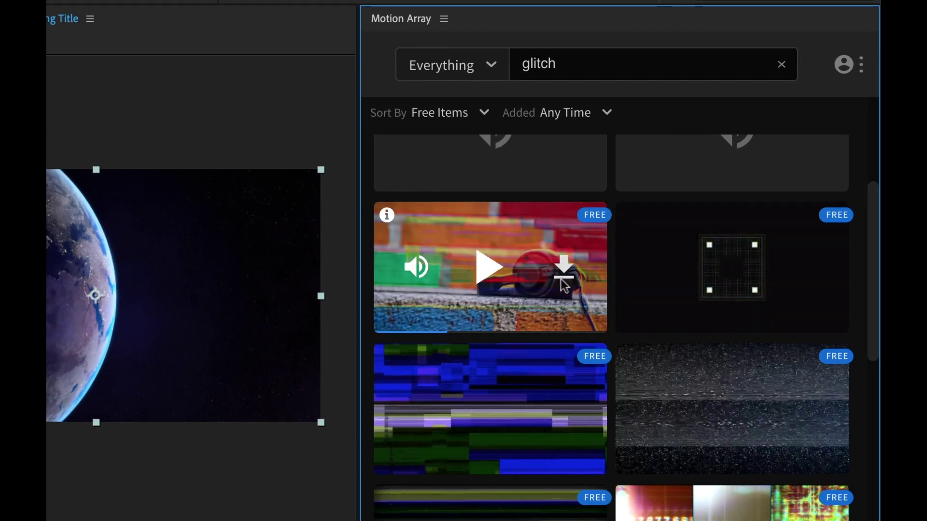
left_click(562, 282)
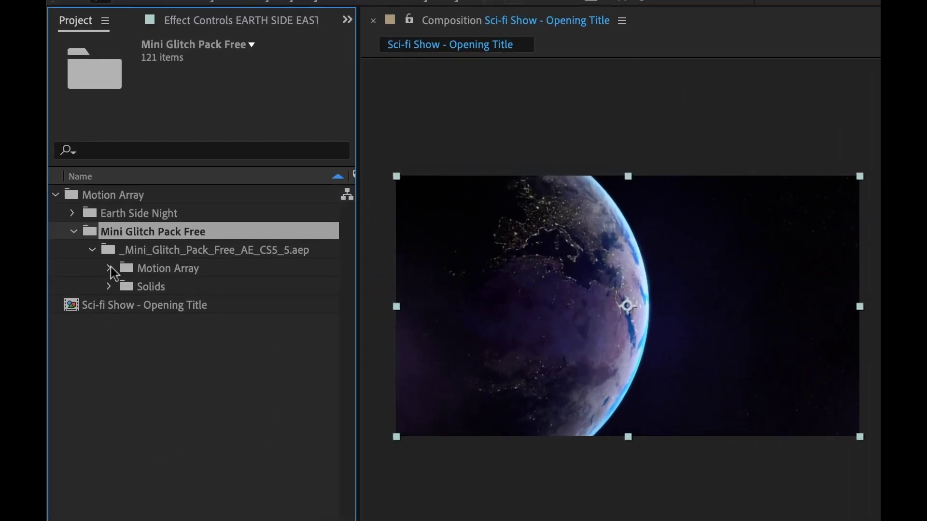
Open and preview Final_Title_01 from the Title_F folder, then expand the Edit_Title folder under 01. Edit Comps
left_click(108, 269)
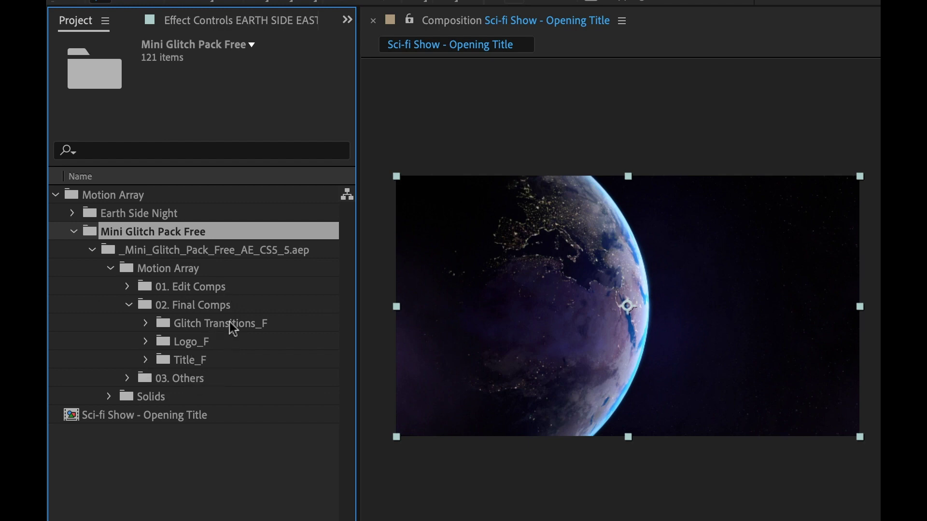
left_click(145, 360)
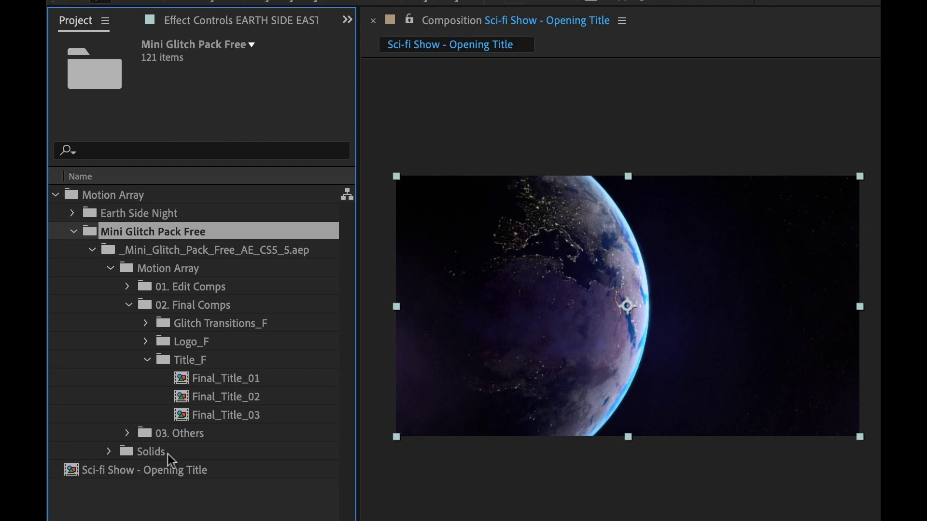
double_click(184, 379)
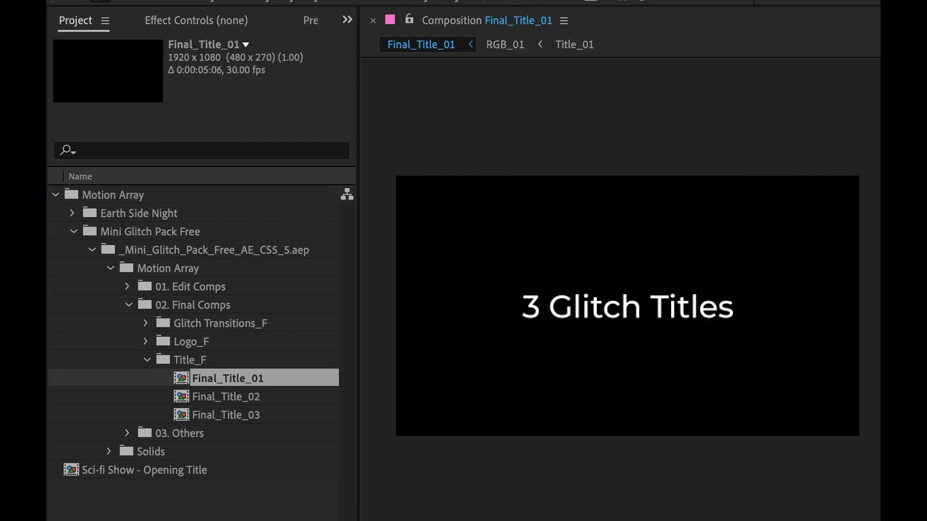
key("space")
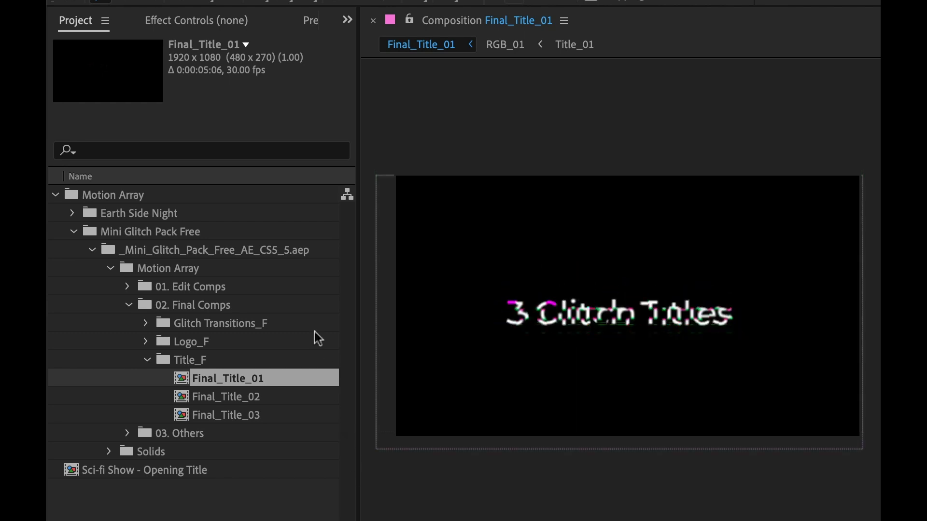
left_click(126, 286)
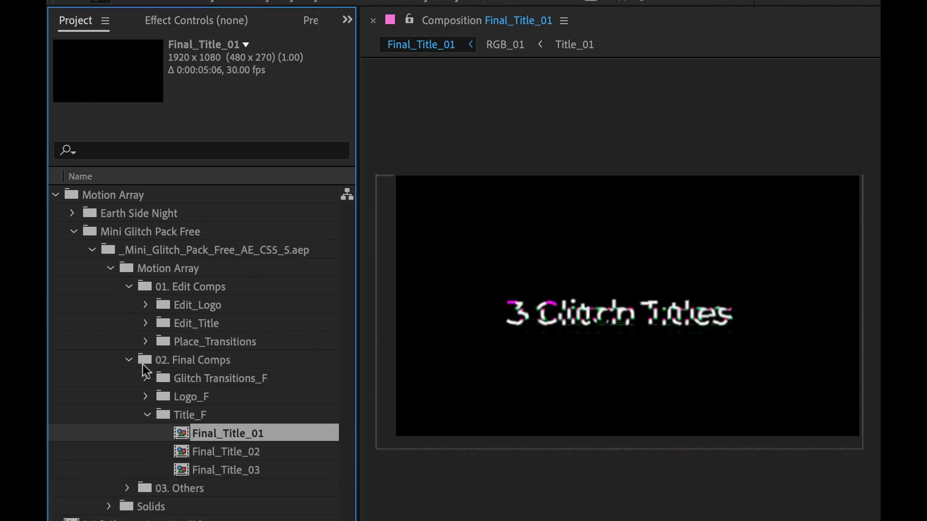
left_click(146, 323)
In Title_01, change the title text to 'earth3000' in Futura Bold
double_click(208, 341)
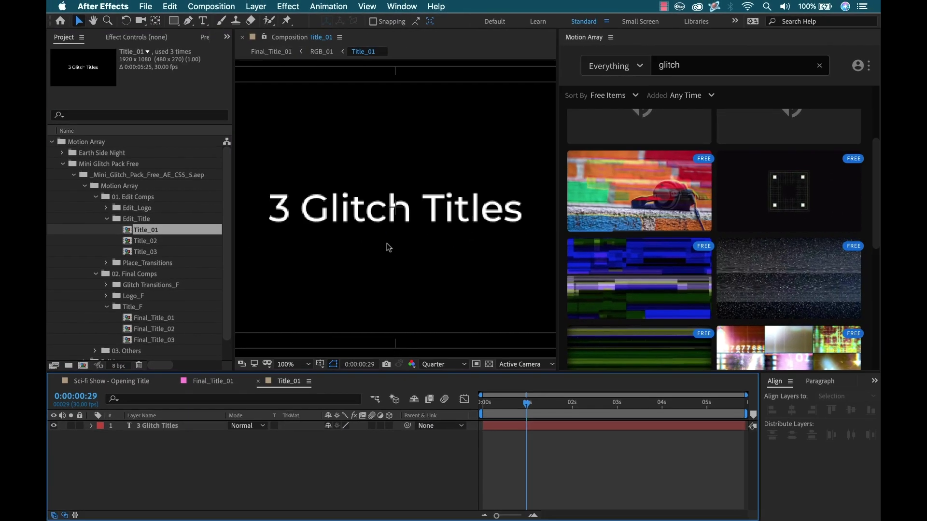
double_click(158, 427)
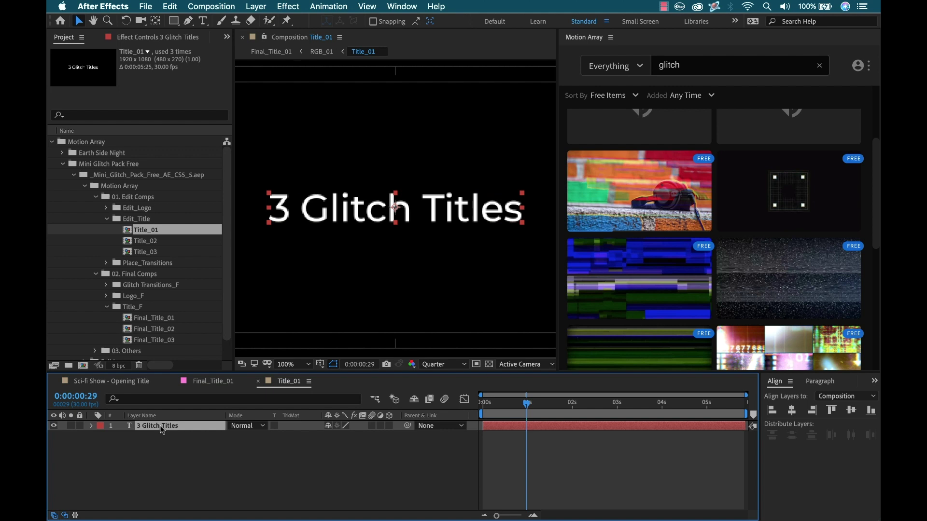
type("earth")
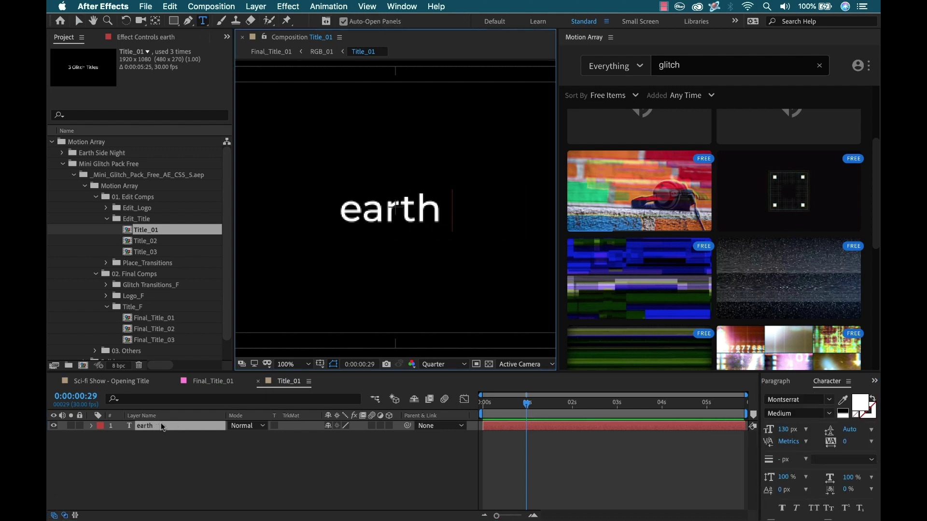
type("3000")
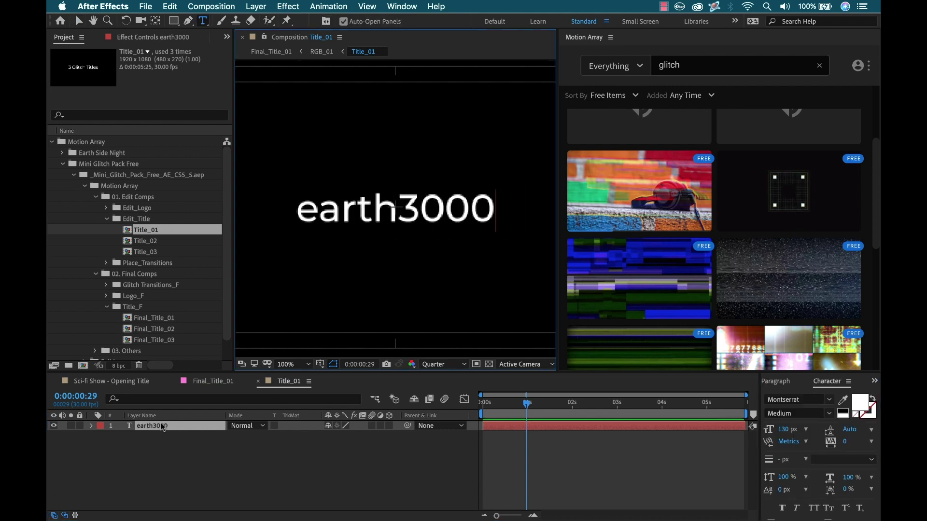
key("super+a")
left_click(780, 401)
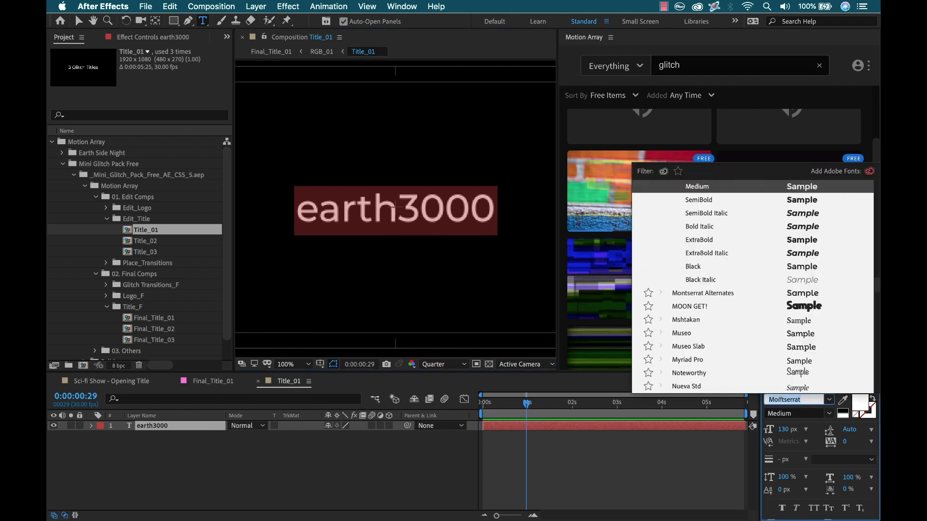
type("futura")
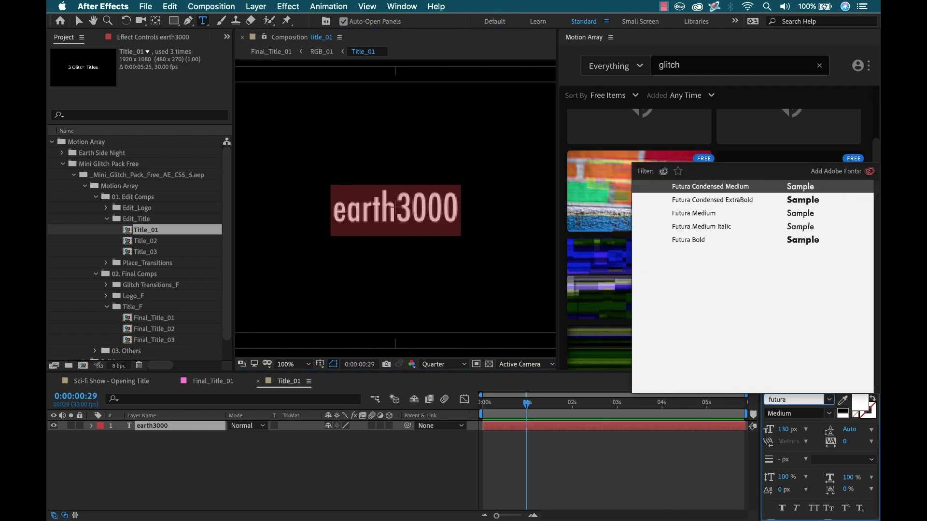
left_click(702, 239)
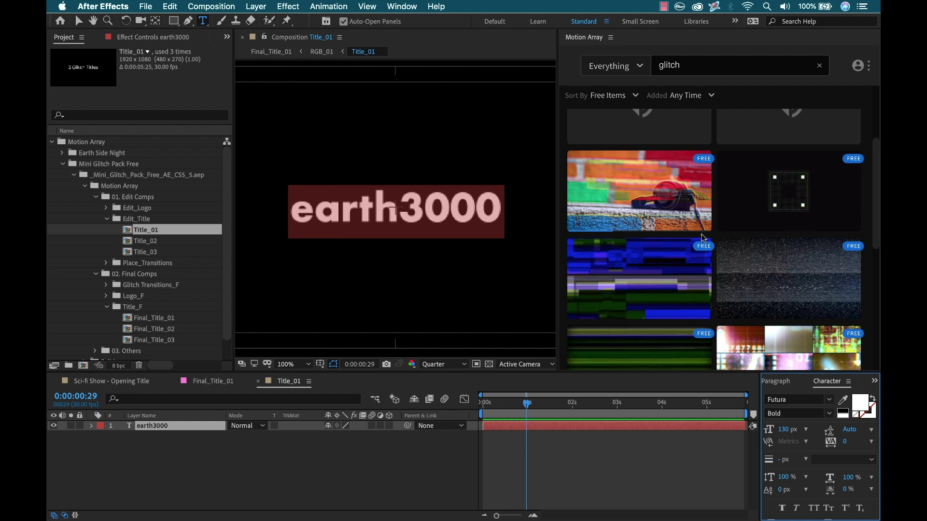
Make the title all caps and set the word EARTH to Futura Medium
left_click(813, 509)
left_click(395, 208)
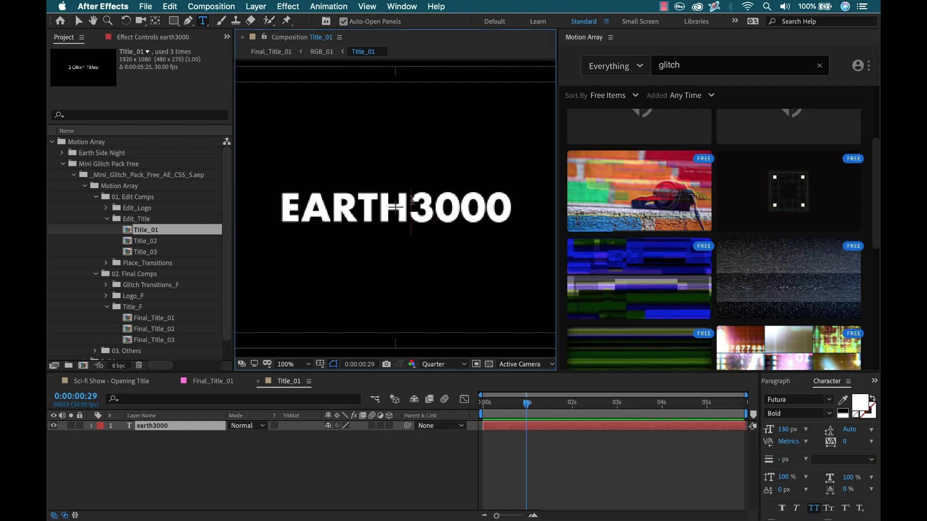
key("shift+Left")
key("shift+Left")
key("shift+Left")
key("shift+Left")
key("shift+Left")
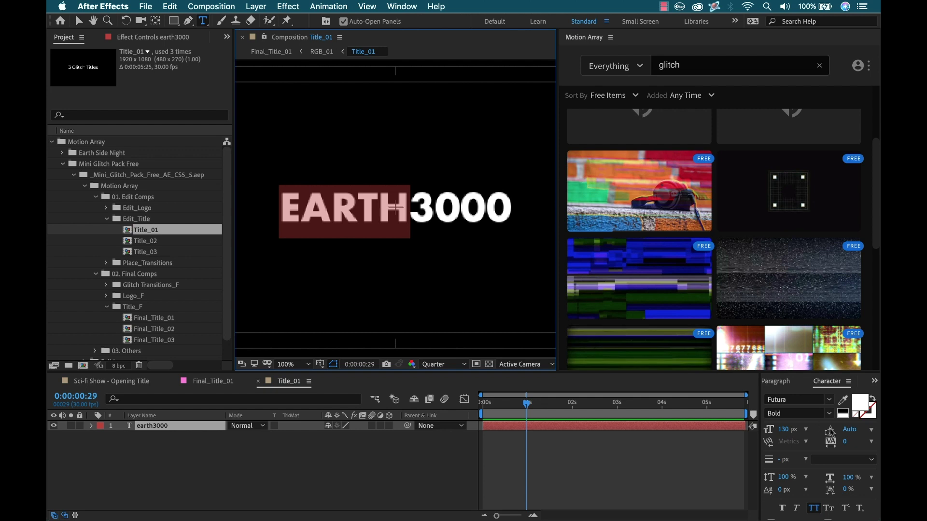
left_click(830, 414)
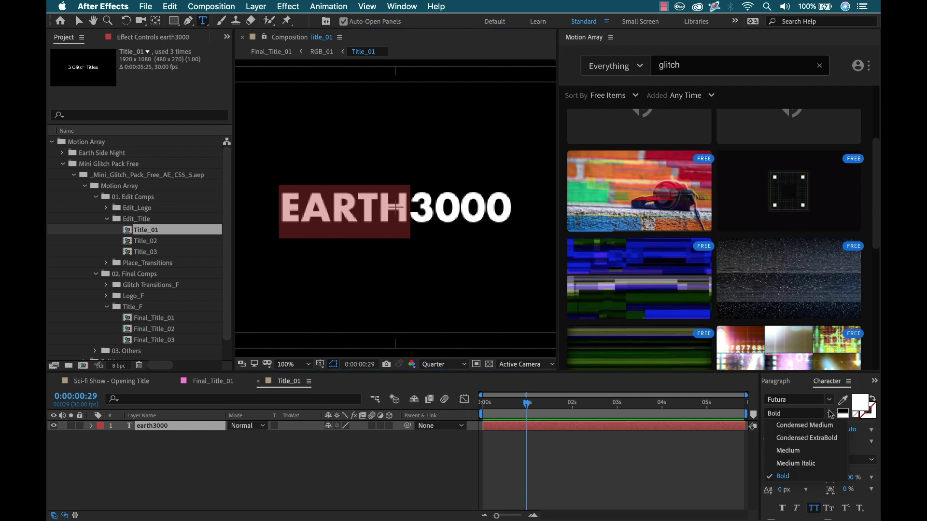
left_click(803, 452)
left_click(291, 472)
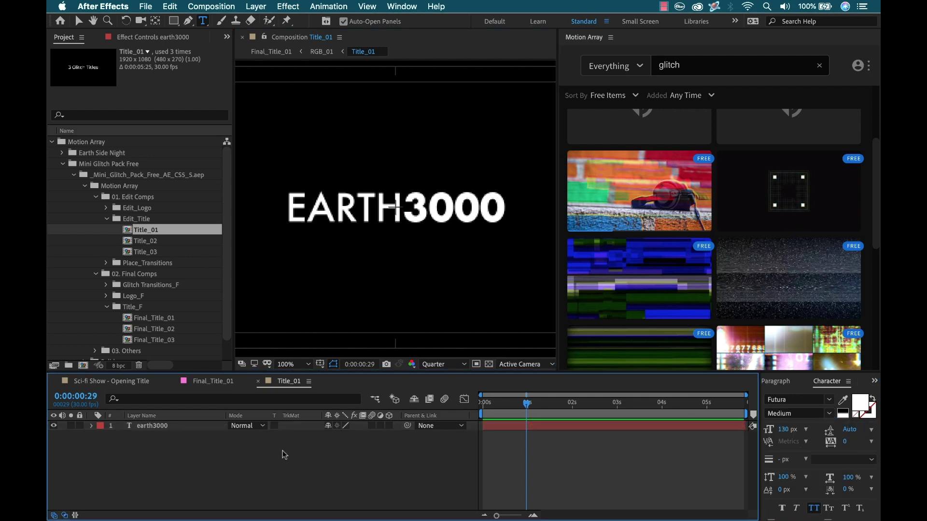
Close the Title_01 and Final_Title_01 comps and layer Final_Title_01 above the Earth footage
left_click(259, 382)
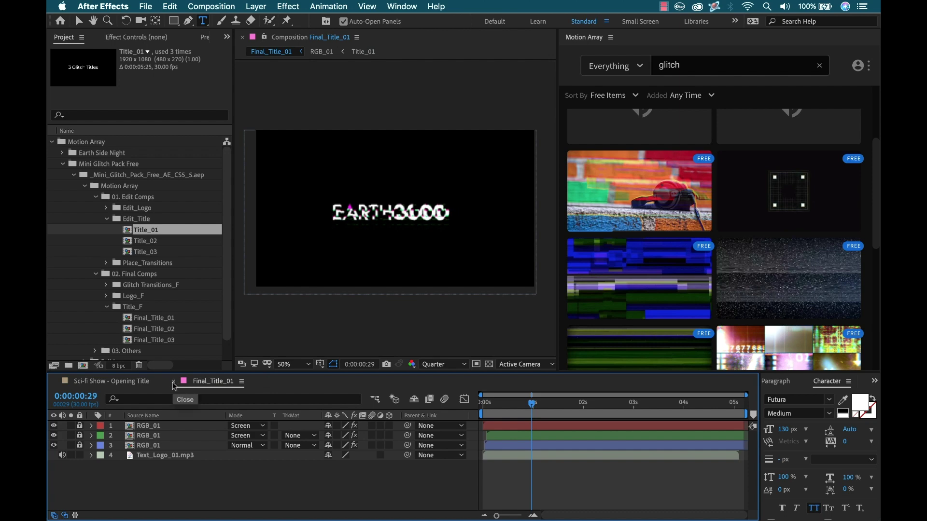
left_click(174, 381)
left_click(106, 219)
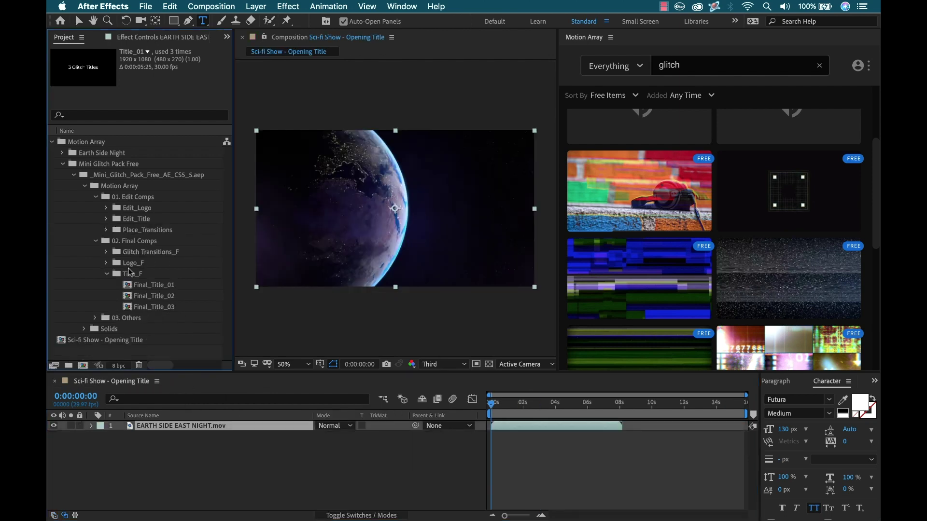
left_click_drag(127, 286, 209, 422)
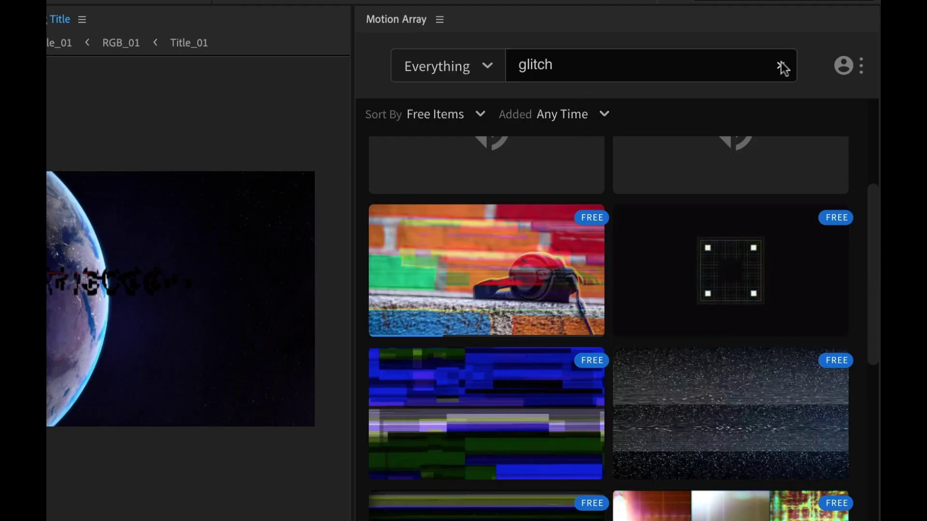
Search Motion Array for 'light leak', then preview and download the rainbow light leak overlay
left_click(781, 66)
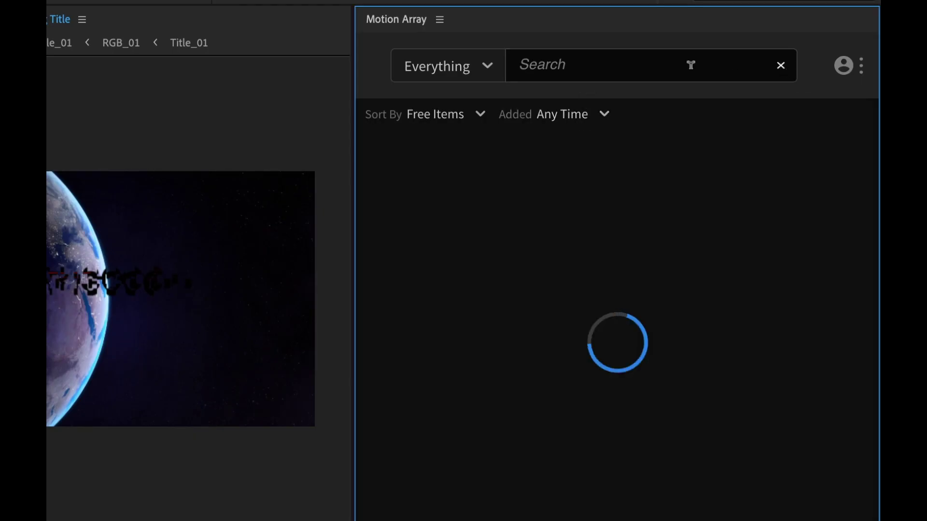
type("light leaks")
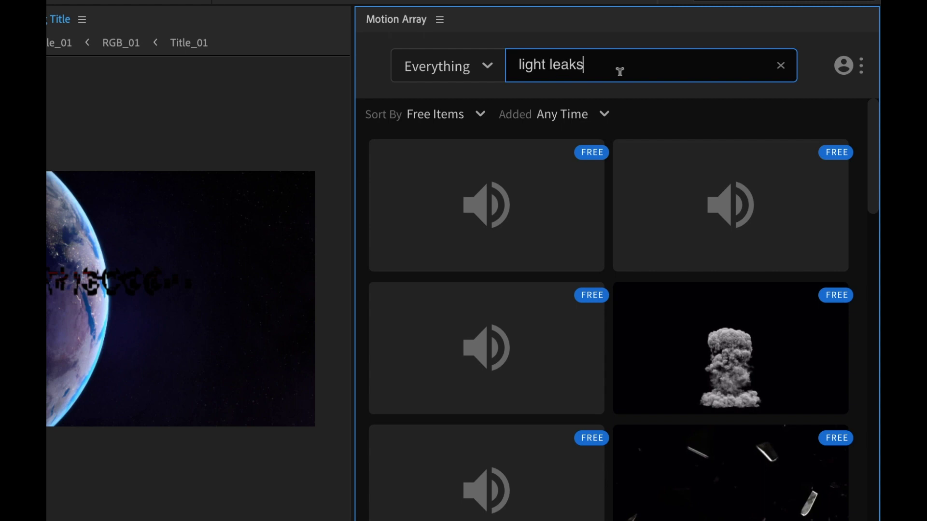
key("Return")
scroll(495, 355, "down", 3)
left_click(482, 367)
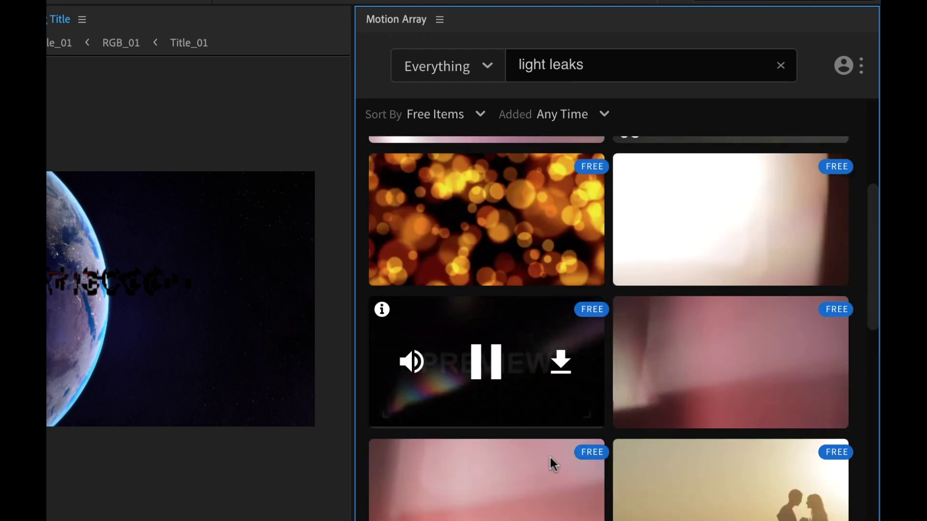
left_click(561, 363)
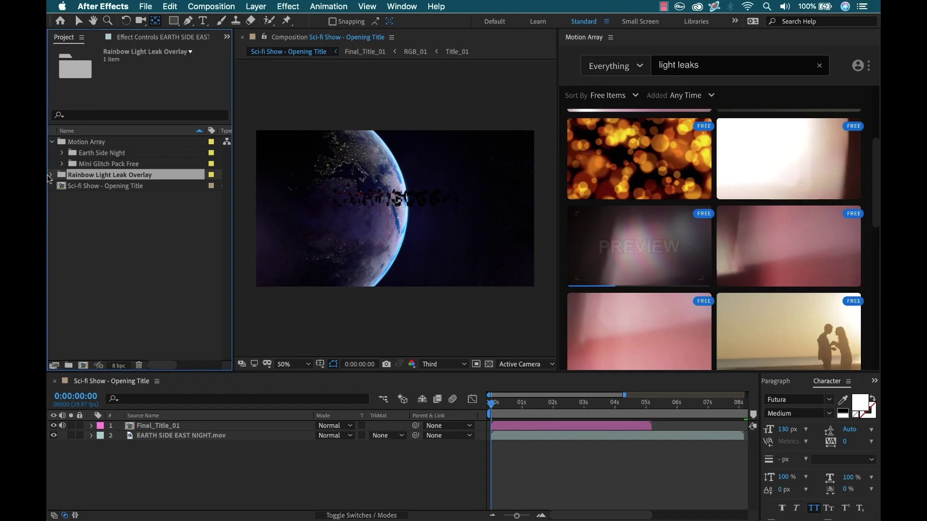
Add the Rainbow Light Leak Overlay clip as the top layer with Screen blend mode
left_click(52, 175)
left_click_drag(101, 189, 151, 423)
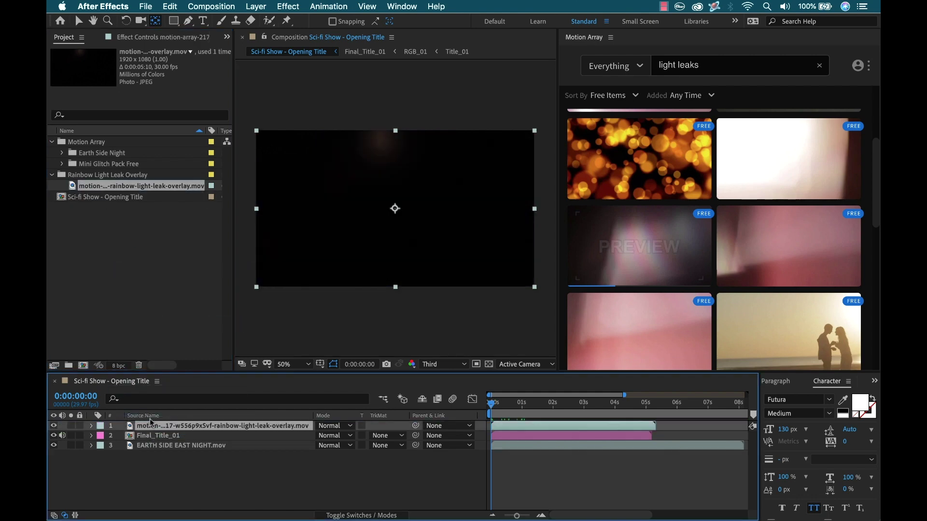
left_click_drag(492, 403, 504, 407)
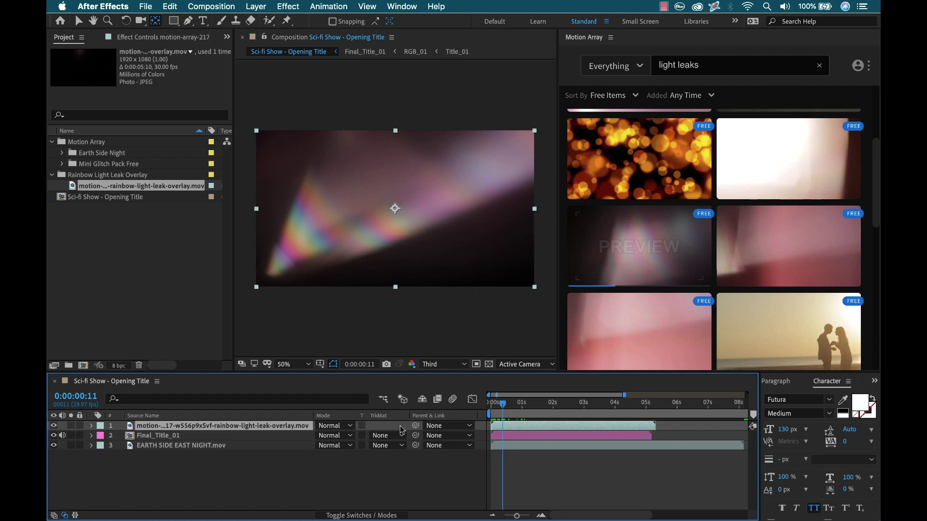
left_click(331, 429)
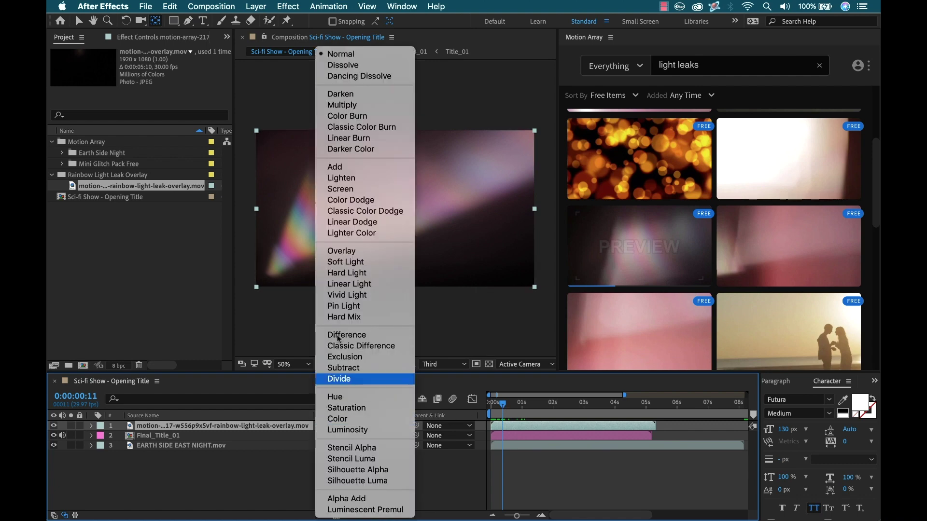
key("Return")
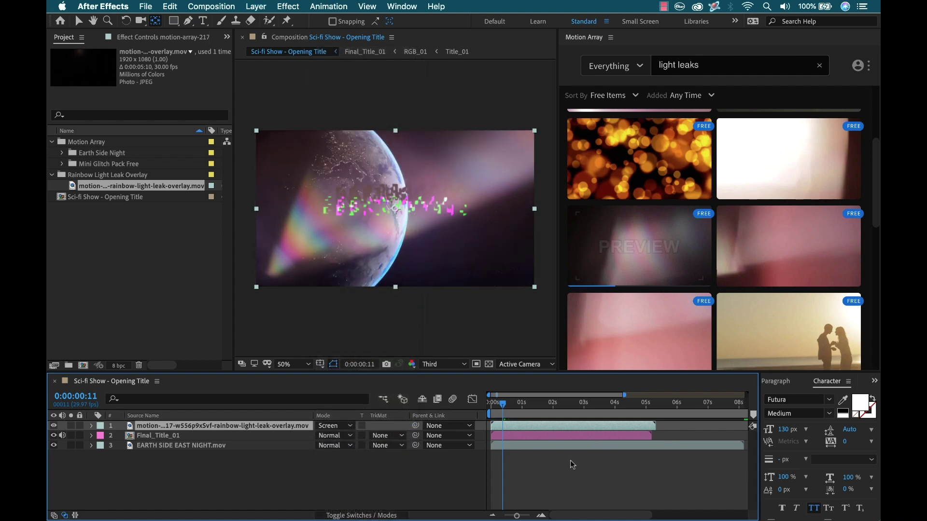
left_click_drag(504, 407, 528, 407)
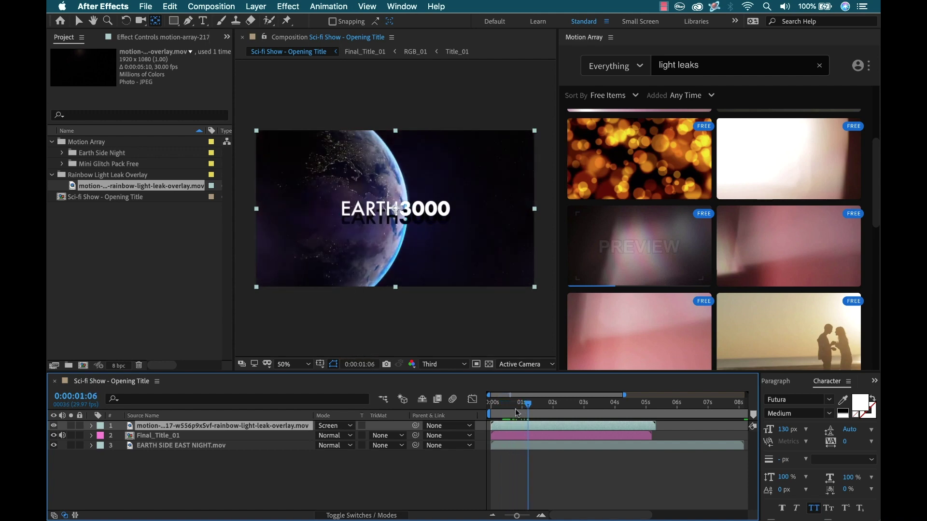
Set the light leak layer to 75% opacity and the Earth footage to 60%
key("t")
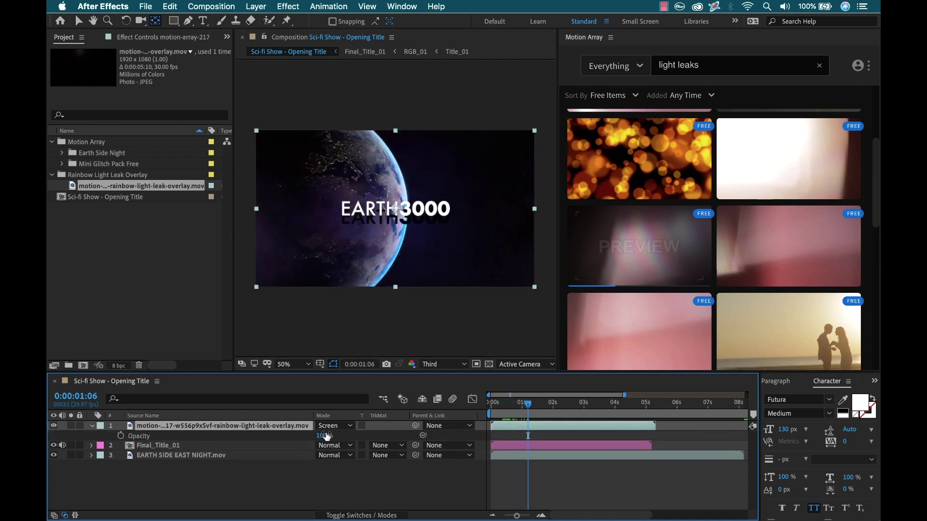
left_click(327, 436)
key("Return")
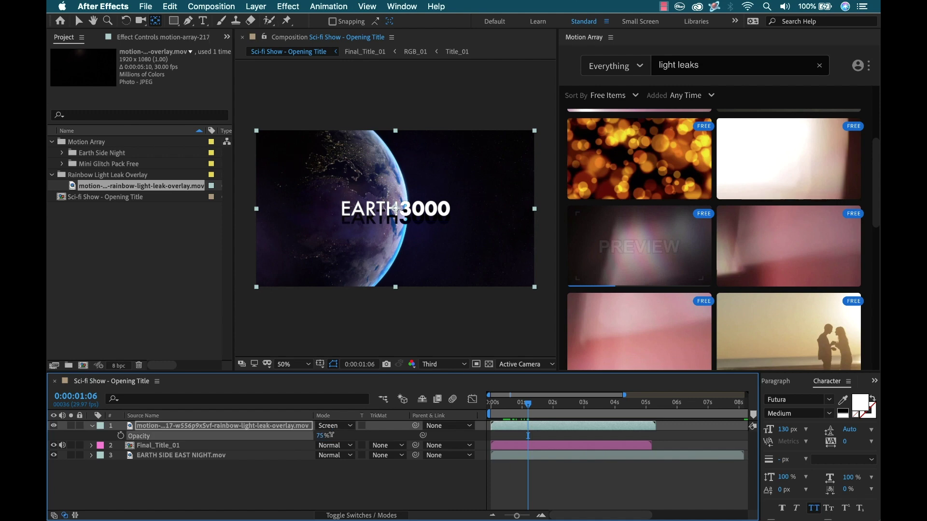
left_click(159, 456)
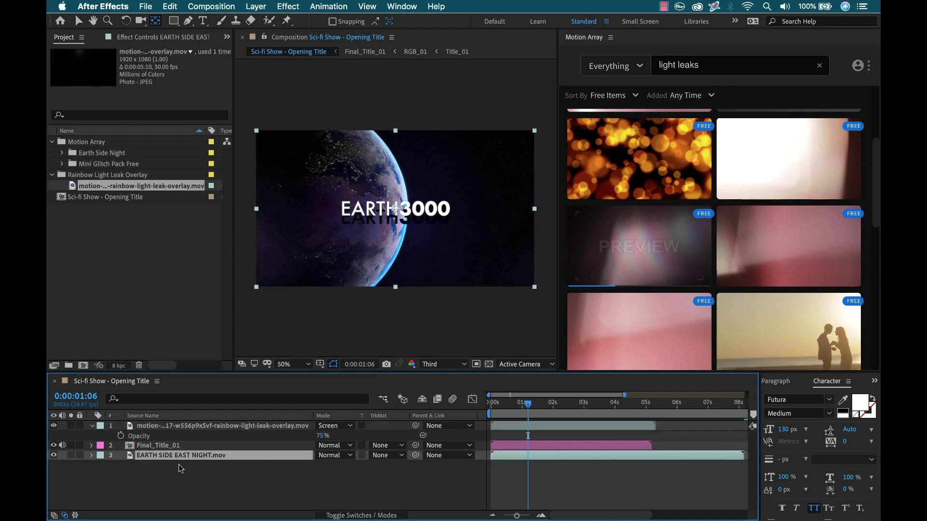
key("t")
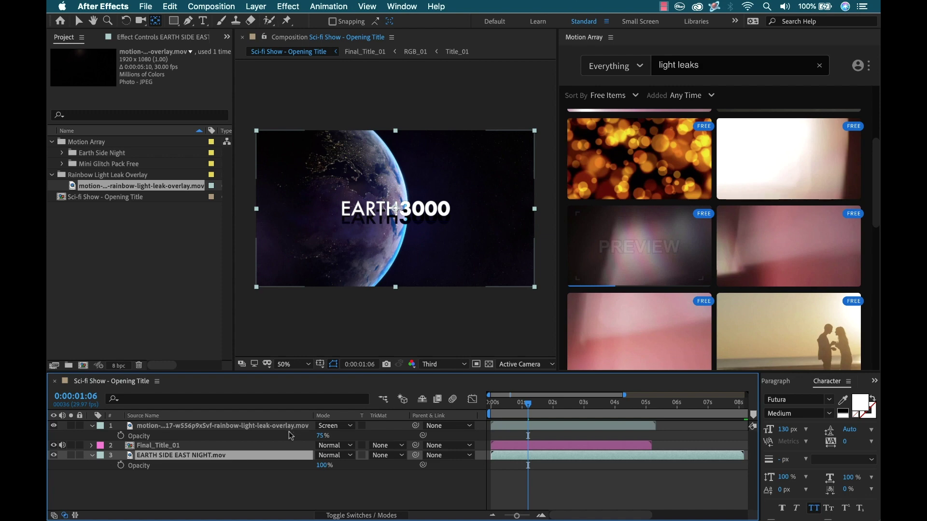
left_click(322, 466)
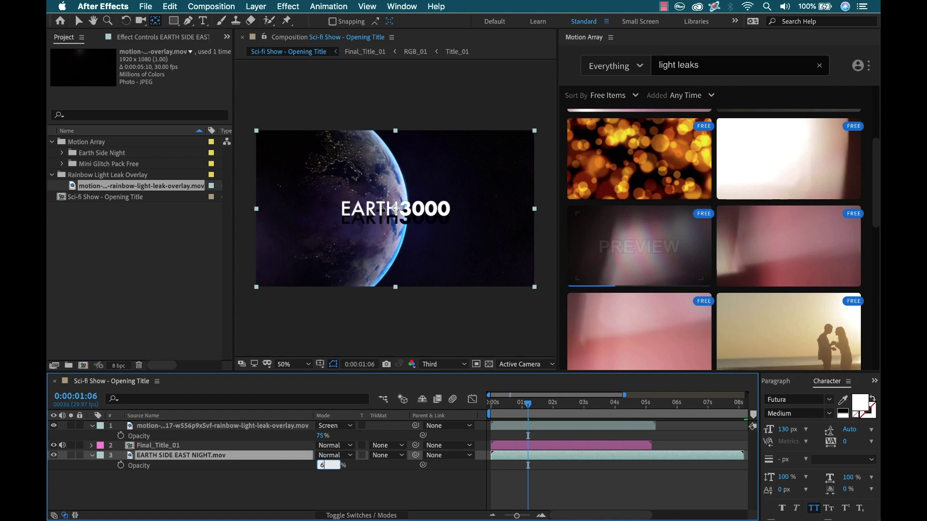
key("Return")
left_click(256, 485)
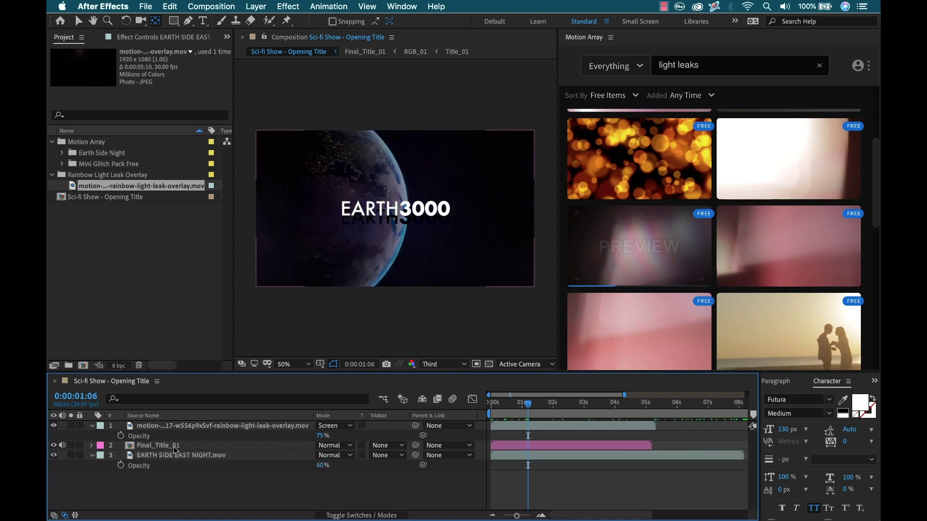
Scale the Final_Title_01 layer to 50% and scrub to preview the result
left_click(207, 444)
key("s")
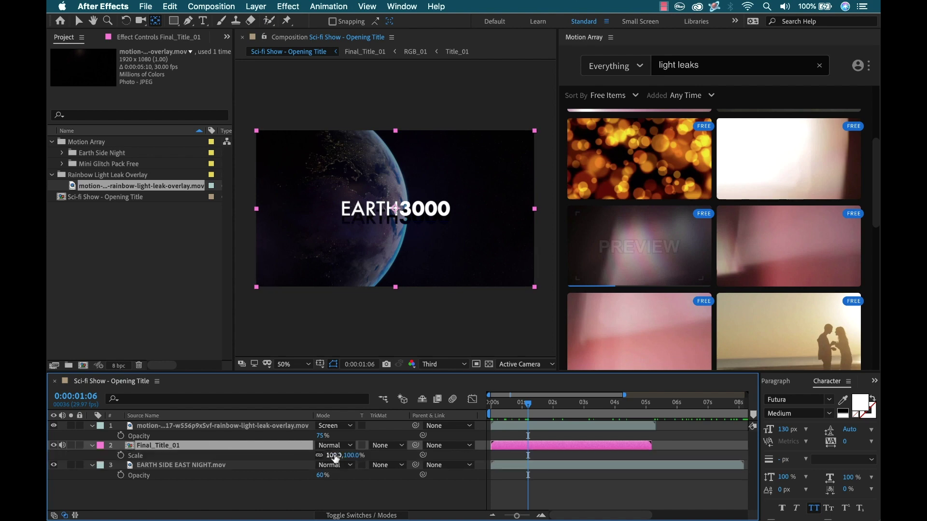
left_click(335, 456)
type("50")
key("Return")
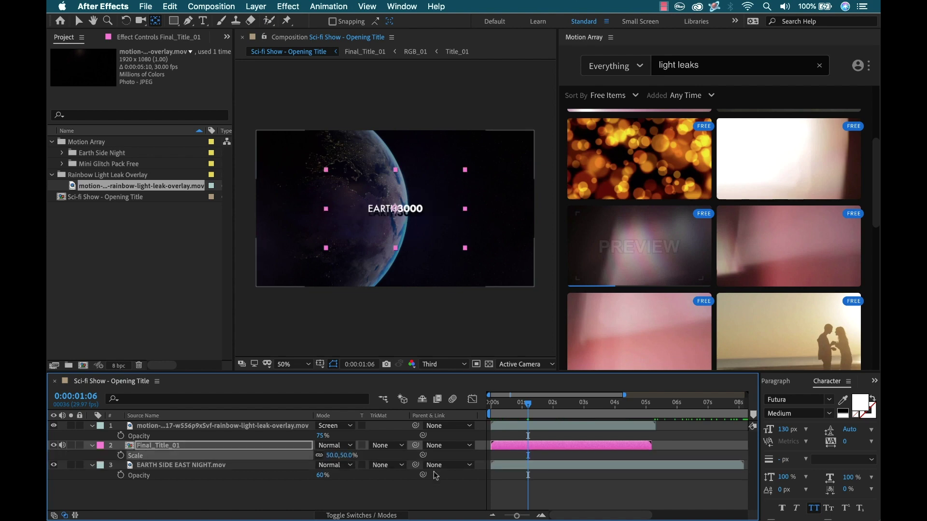
left_click(526, 418)
mouse_move(526, 418)
left_mouse_down()
mouse_move(515, 413)
mouse_move(542, 413)
mouse_move(533, 413)
left_mouse_up()
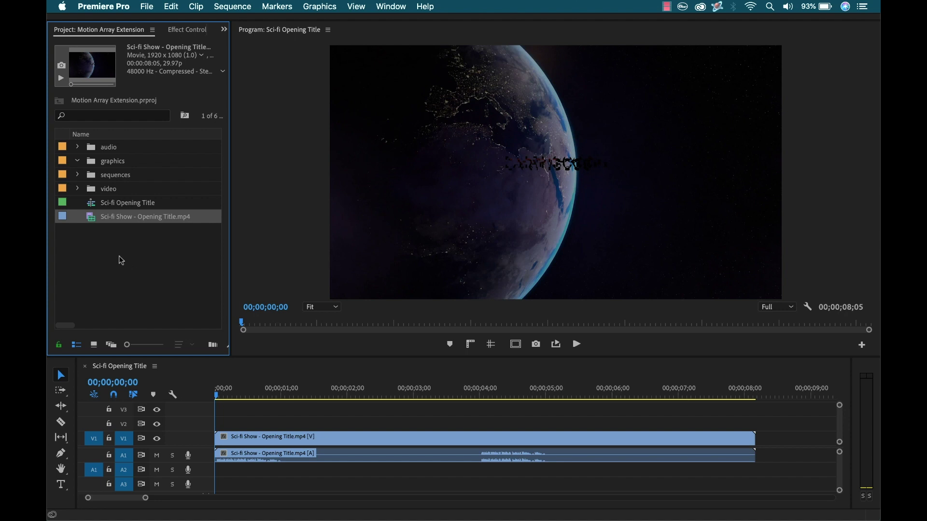
Open the Motion Array extension panel via Window > Extensions
left_click(390, 7)
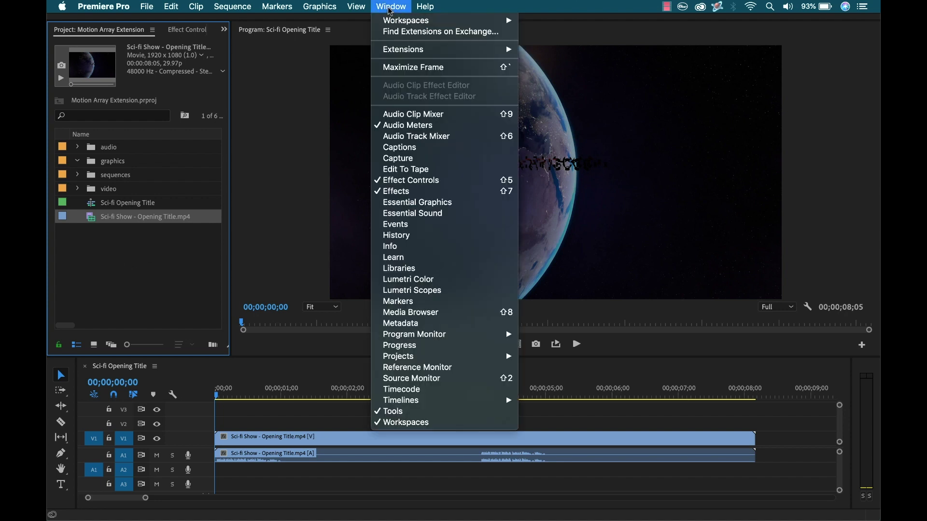
mouse_move(436, 50)
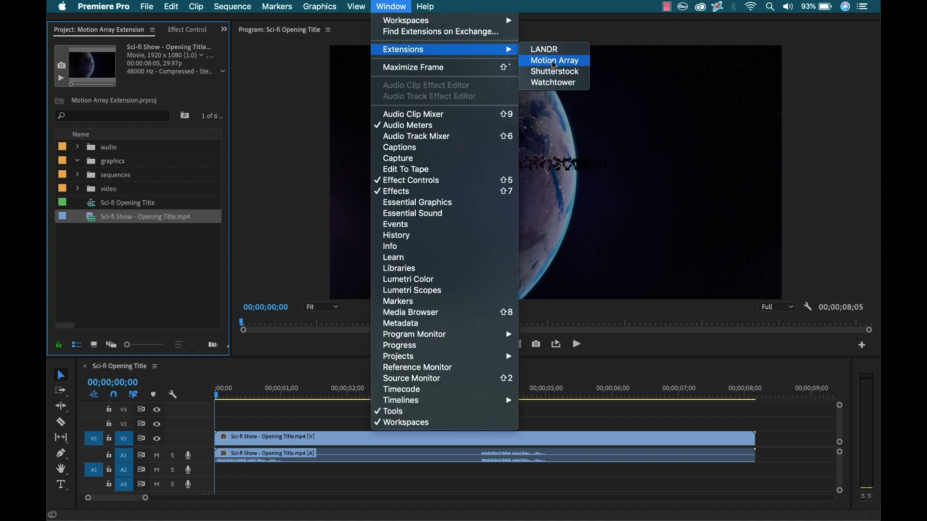
left_click(568, 66)
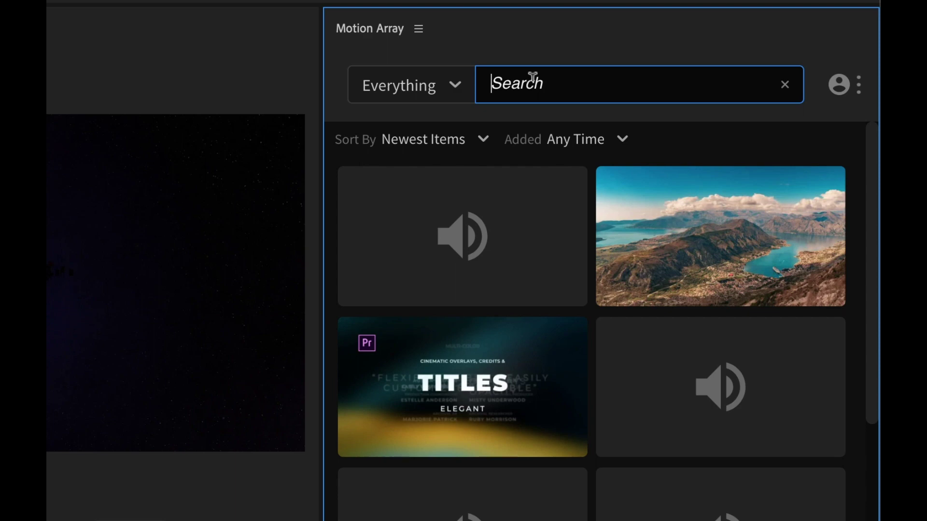
Search Motion Array for glitch, sort by Free Items, and download the Free Glitch Logo sound
type("glitch")
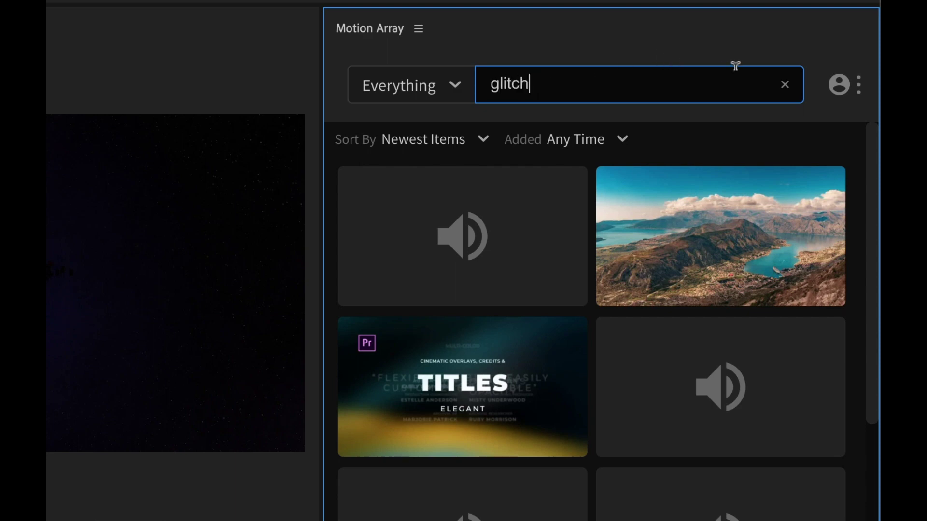
left_click(483, 140)
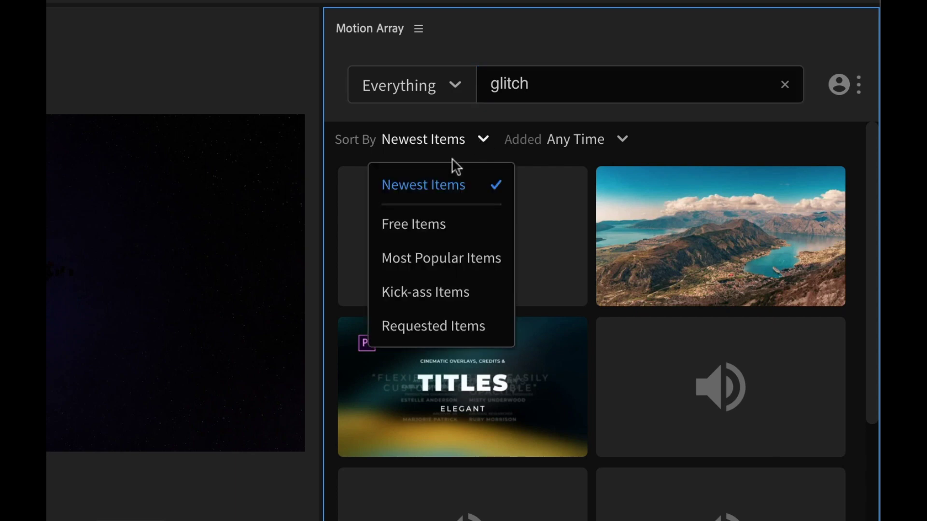
left_click(424, 224)
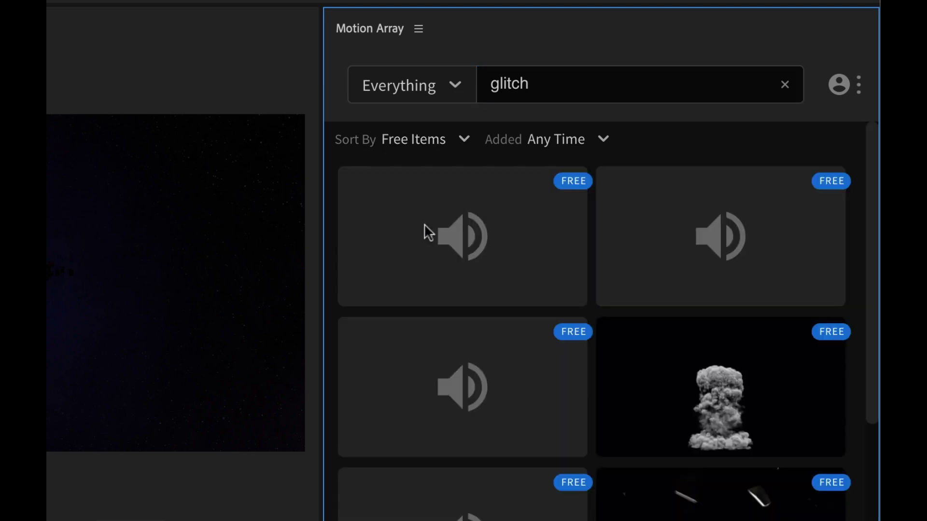
left_click(549, 82)
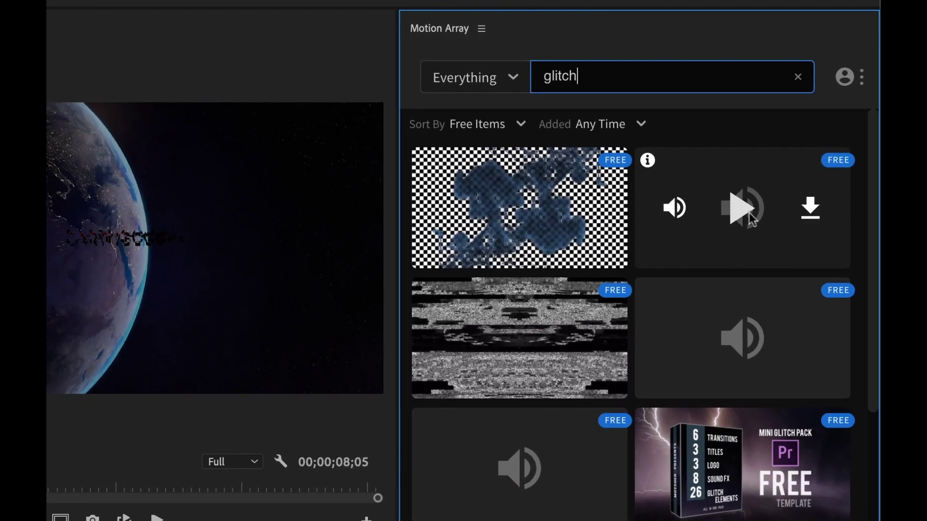
mouse_move(620, 343)
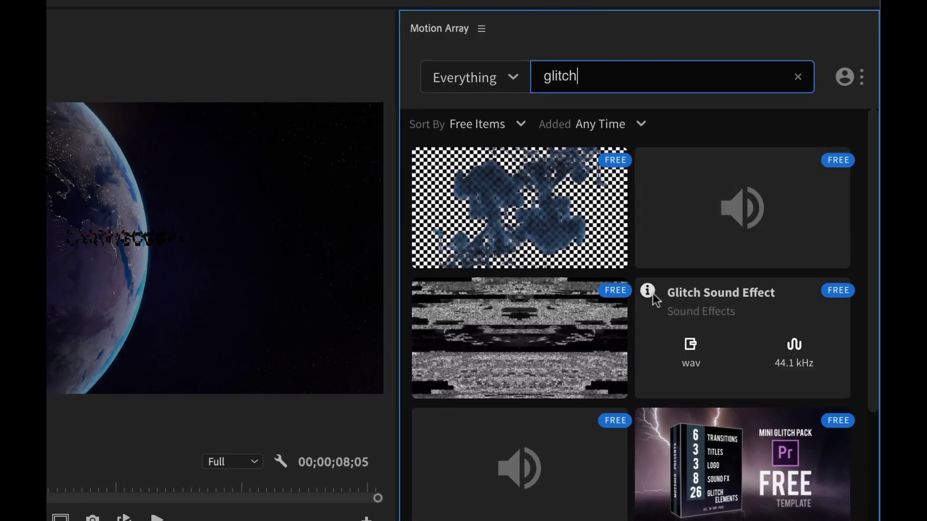
mouse_move(424, 420)
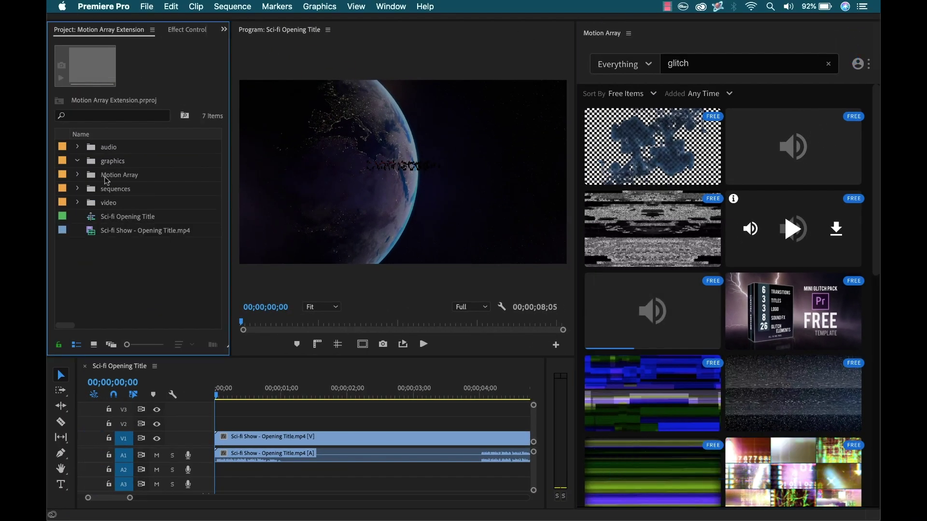
Expand the Motion Array and Free Glitch Logo folders in the Project panel
left_click(76, 176)
left_click(89, 189)
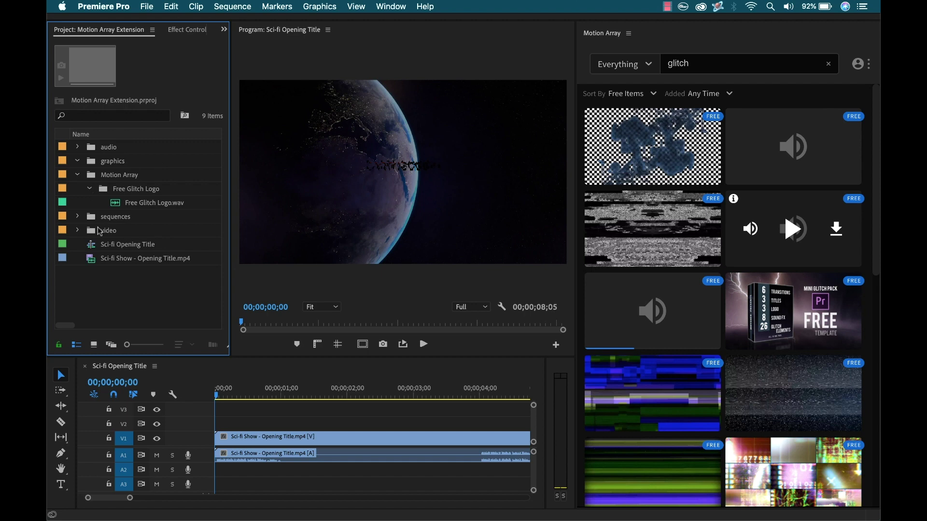